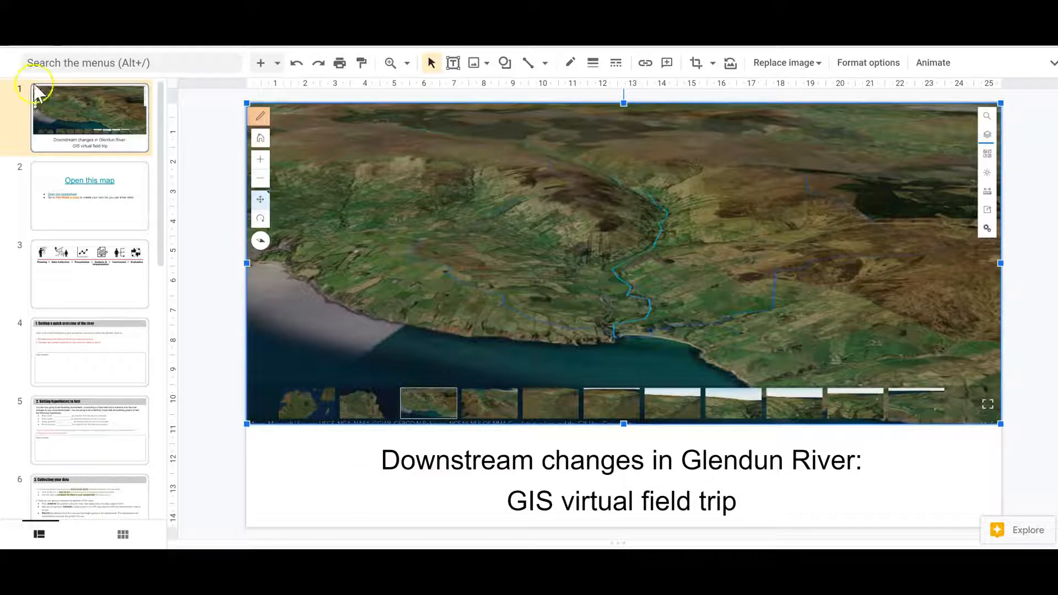
Step: Go to the second slide and open its map link to the Glendun River downstream changes scene
left_click(122, 133)
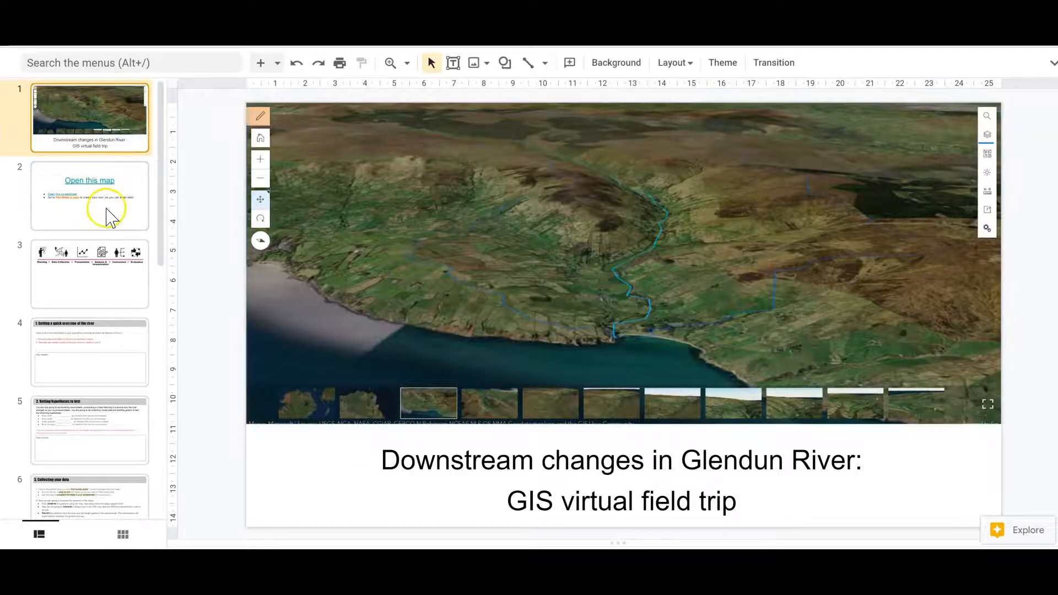
left_click(107, 211)
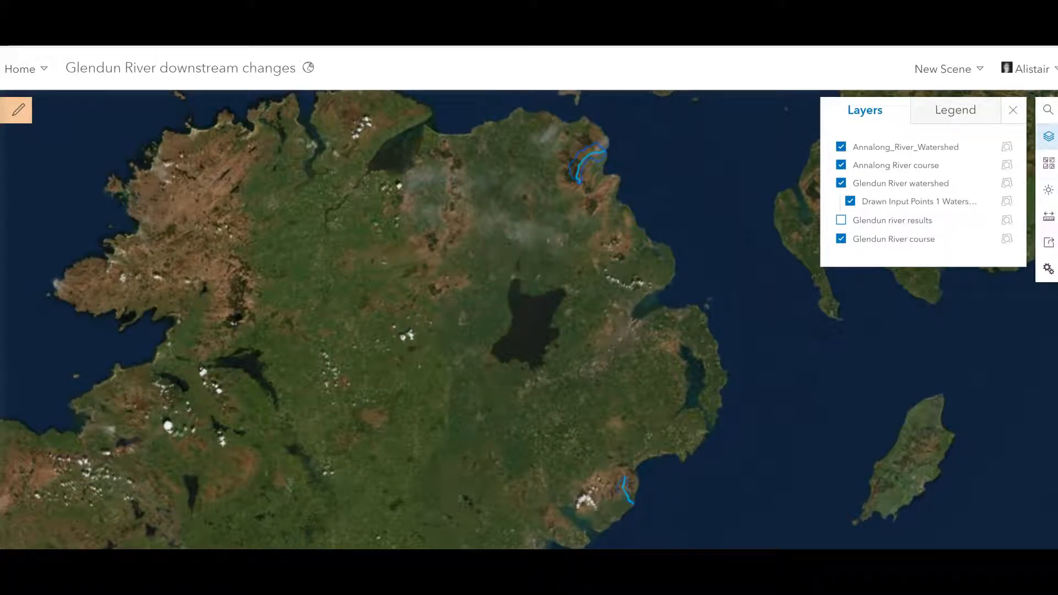
Step: Examine the Annalong River course and its watershed in 3D, from the surrounding mountains to the coast
mouse_move(548, 349)
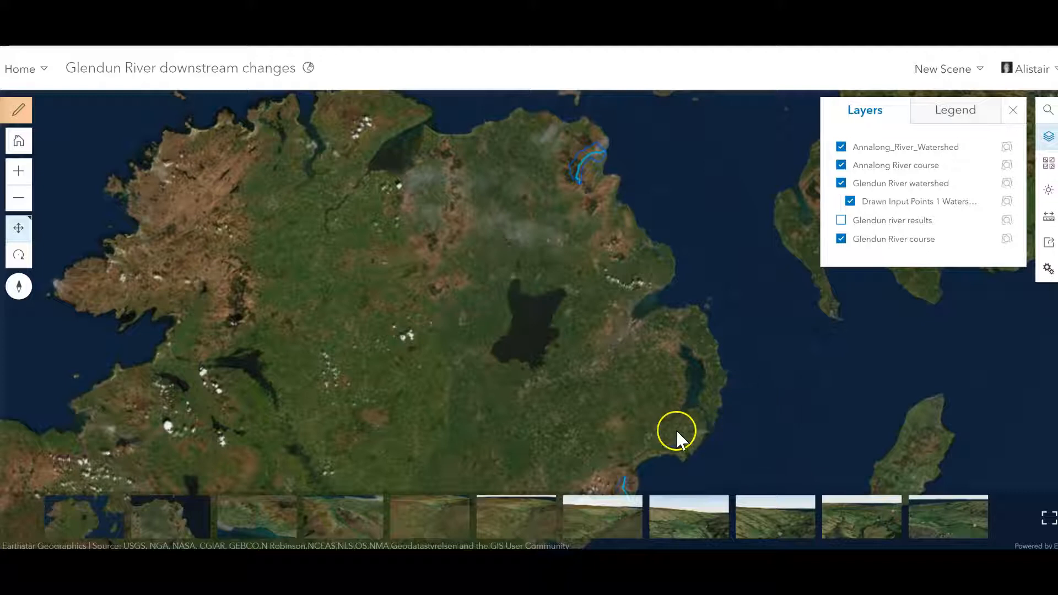
left_click_drag(642, 345, 636, 308)
scroll(586, 378, "up", 5)
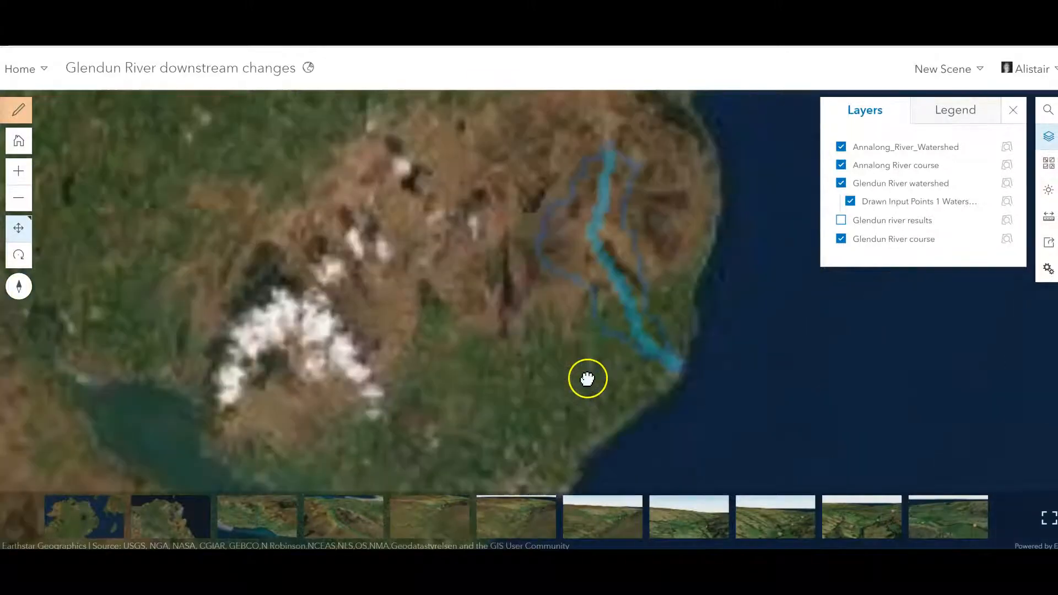
left_click_drag(574, 248, 551, 324)
right_click_drag(551, 324, 490, 200)
left_click_drag(558, 313, 533, 315)
scroll(532, 315, "up", 10)
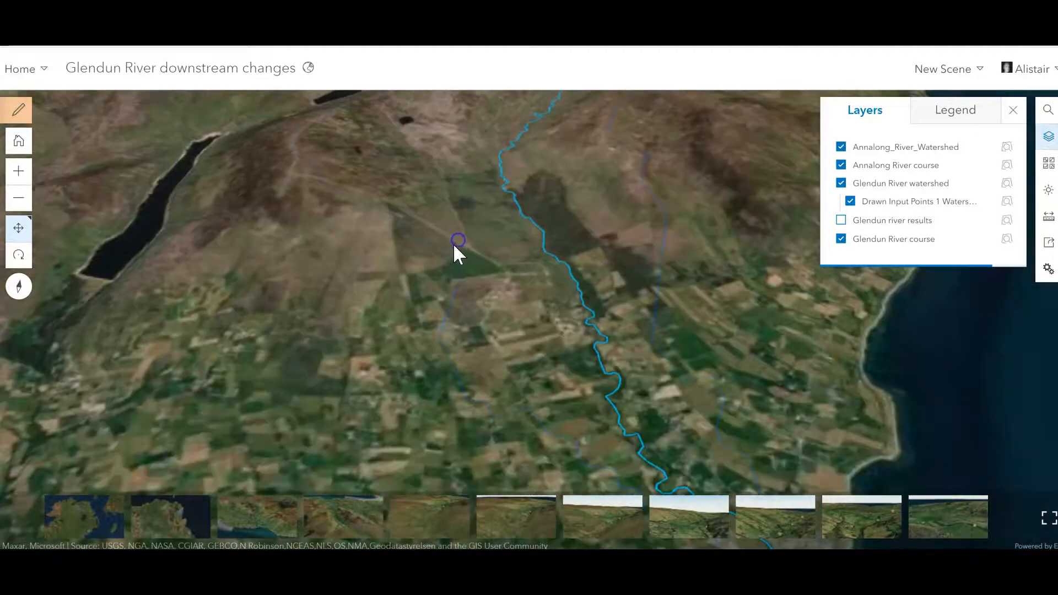
scroll(453, 243, "down", 8)
right_click_drag(470, 276, 555, 304)
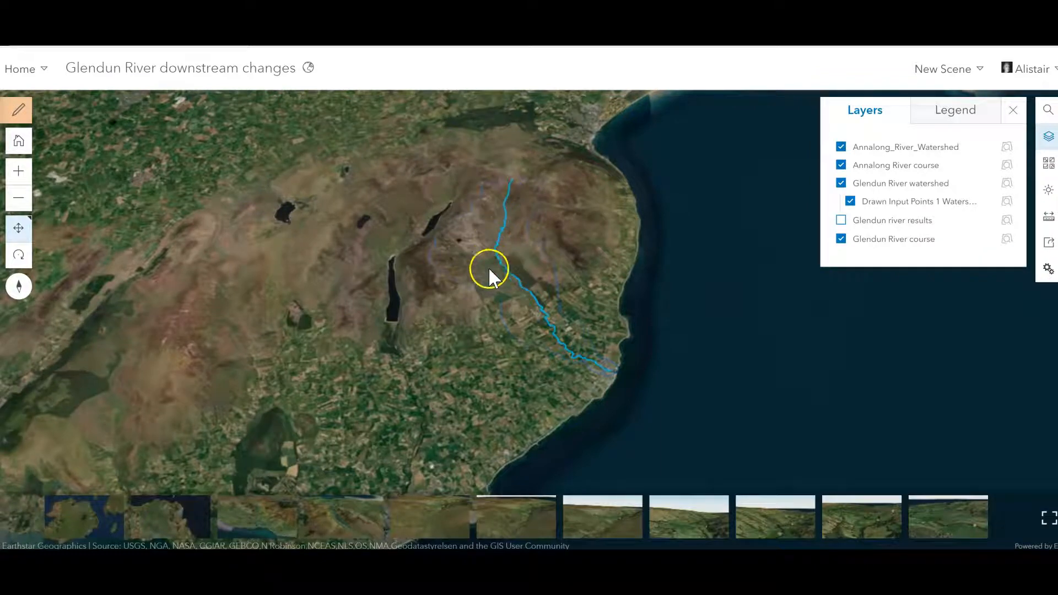
scroll(598, 370, "up", 5)
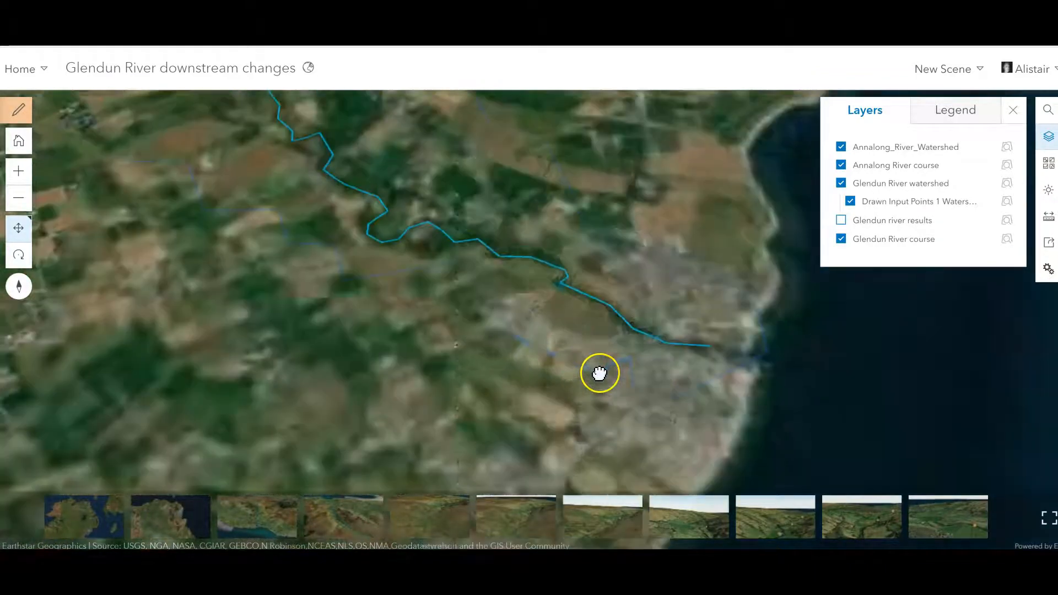
scroll(603, 370, "down", 5)
Step: Examine the source of the Annalong River on the rocky mountainside in a tilted close-up view
left_click_drag(474, 172, 517, 286)
left_click_drag(425, 153, 470, 266)
left_click_drag(446, 206, 493, 253)
double_click(491, 250)
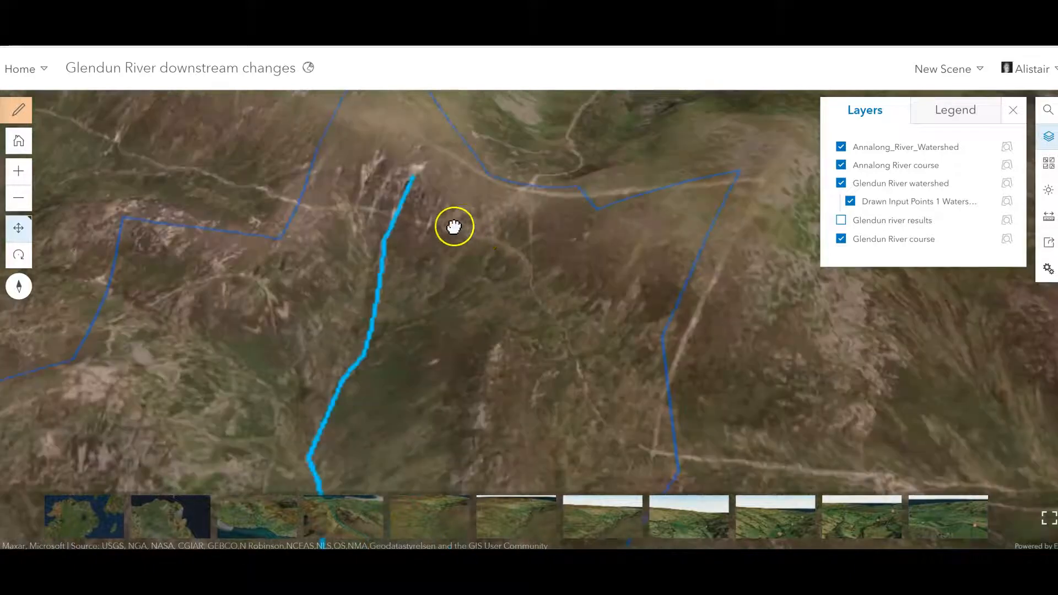
double_click(441, 224)
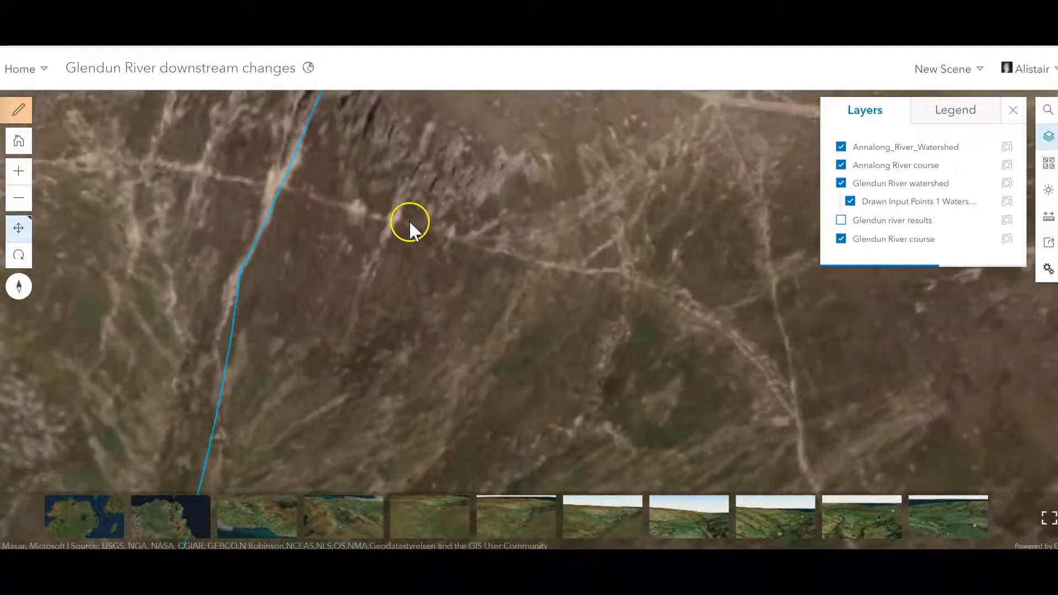
right_click_drag(425, 187, 431, 150)
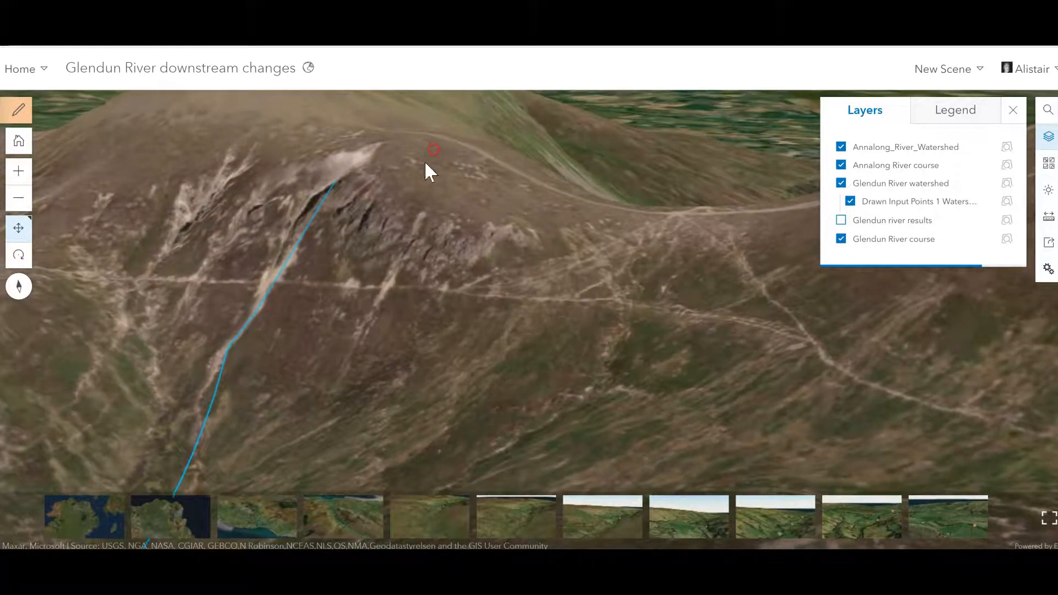
right_click_drag(343, 322, 392, 297)
left_click_drag(296, 297, 500, 408)
scroll(500, 389, "up", 5)
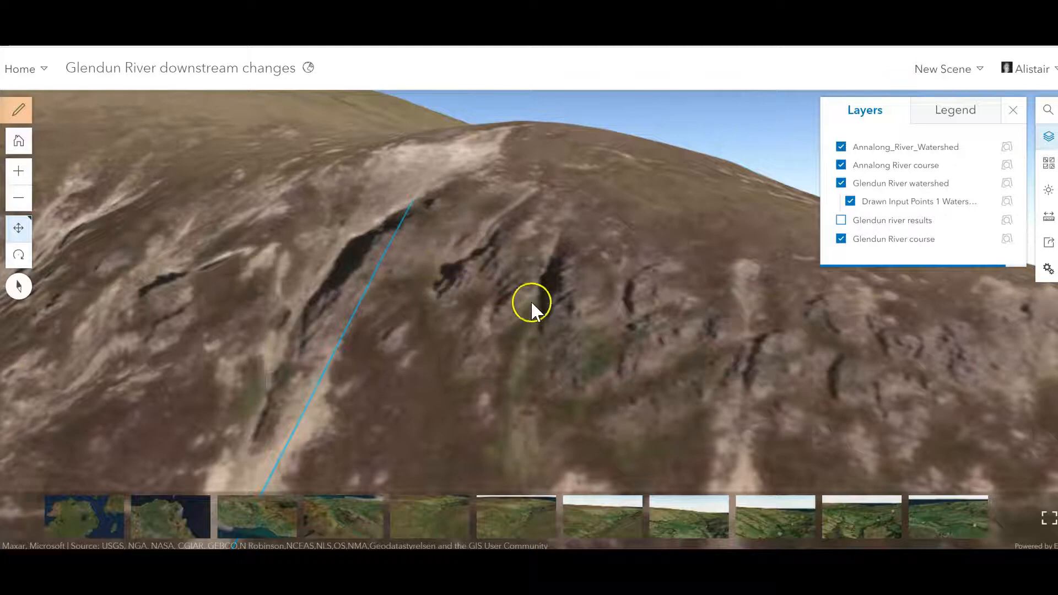
left_click_drag(491, 332, 491, 271)
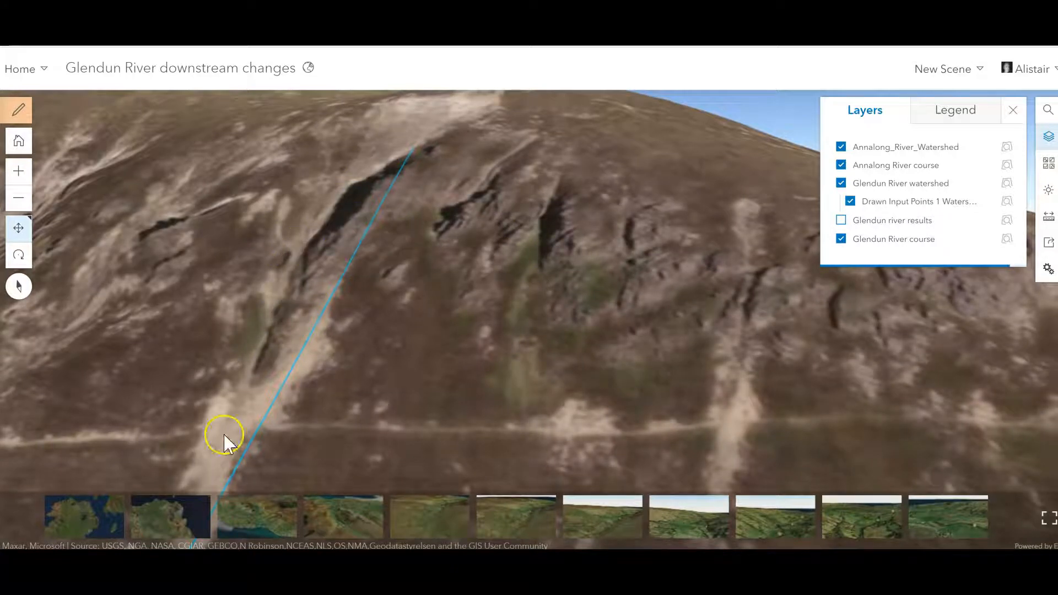
left_click_drag(556, 359, 597, 282)
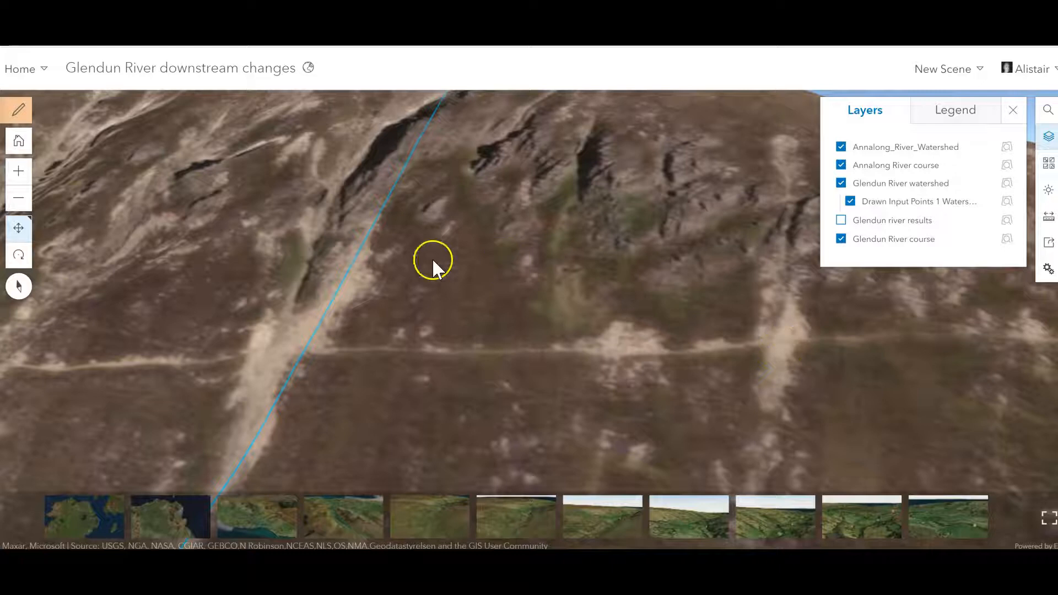
Step: Examine the gullies beside the river's source and the steep upper valley just below it
left_click_drag(433, 260, 503, 217)
left_click_drag(352, 325, 567, 313)
left_click_drag(446, 280, 563, 334)
left_click_drag(488, 231, 282, 350)
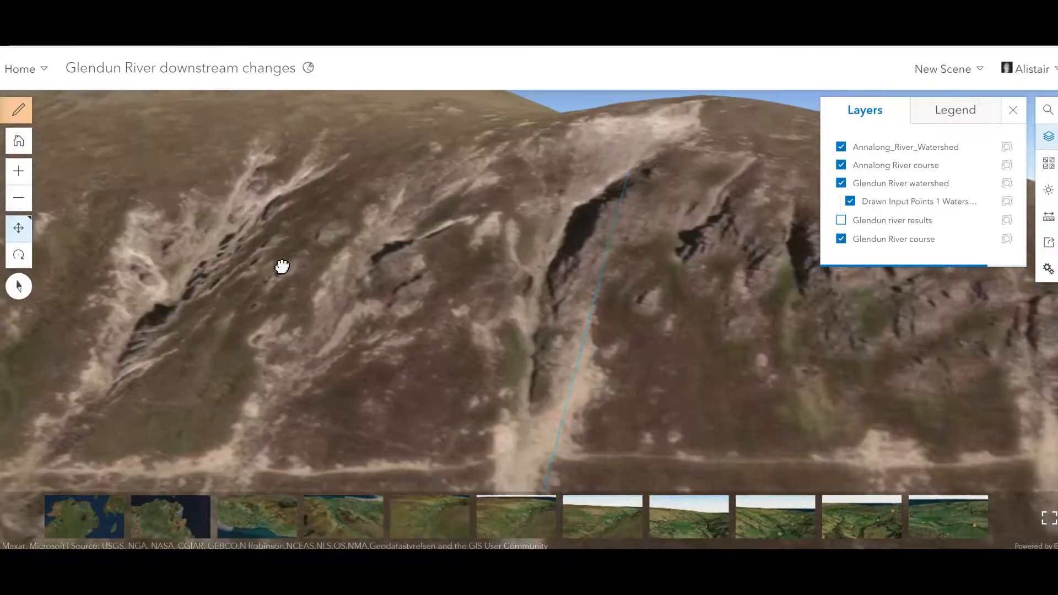
left_click_drag(282, 267, 283, 165)
scroll(498, 356, "down", 3)
left_click_drag(542, 413, 542, 388)
right_click_drag(542, 388, 530, 392)
left_click_drag(519, 360, 515, 312)
left_click_drag(522, 362, 489, 285)
left_click_drag(503, 383, 630, 490)
mouse_move(529, 366)
left_mouse_down()
mouse_move(544, 383)
mouse_move(562, 378)
mouse_move(542, 370)
left_mouse_up()
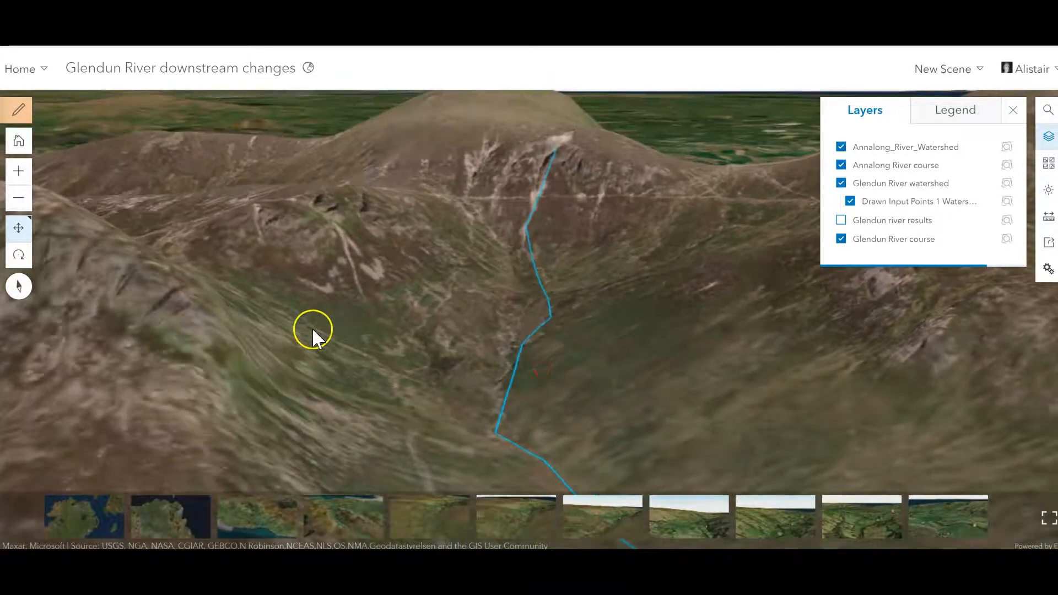
Step: Follow the Annalong River downstream through its winding valley to the forest and first fields
left_click_drag(618, 429, 534, 376)
left_click_drag(552, 414, 491, 402)
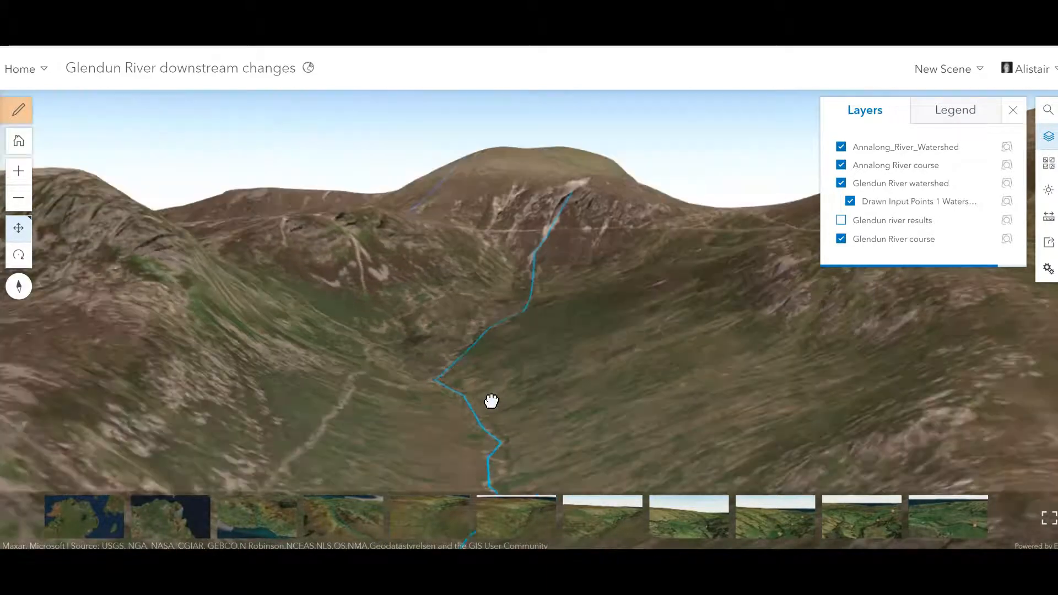
left_click_drag(524, 448, 619, 332)
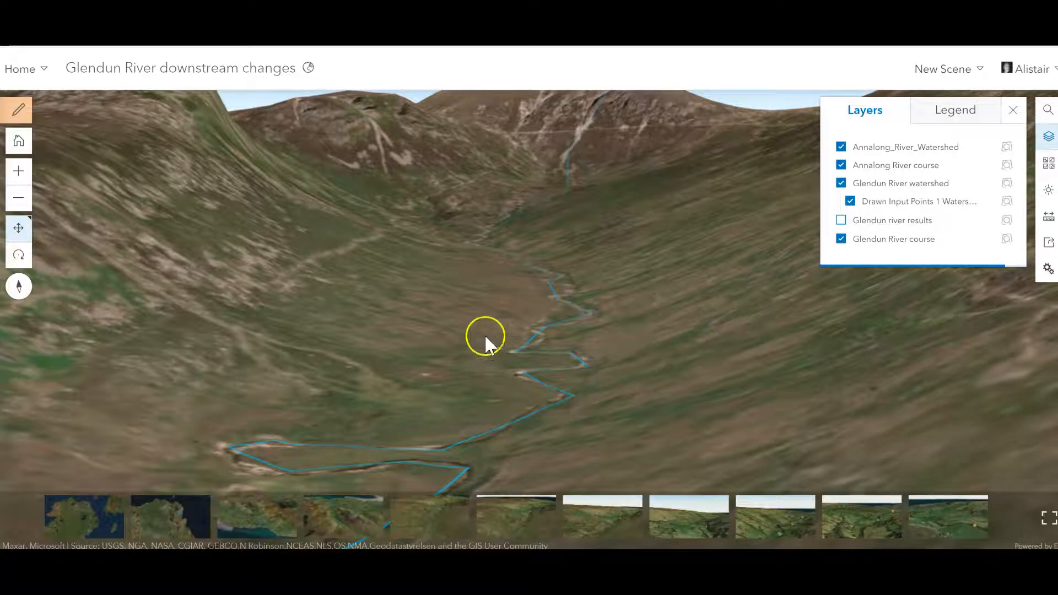
left_click_drag(621, 389, 352, 300)
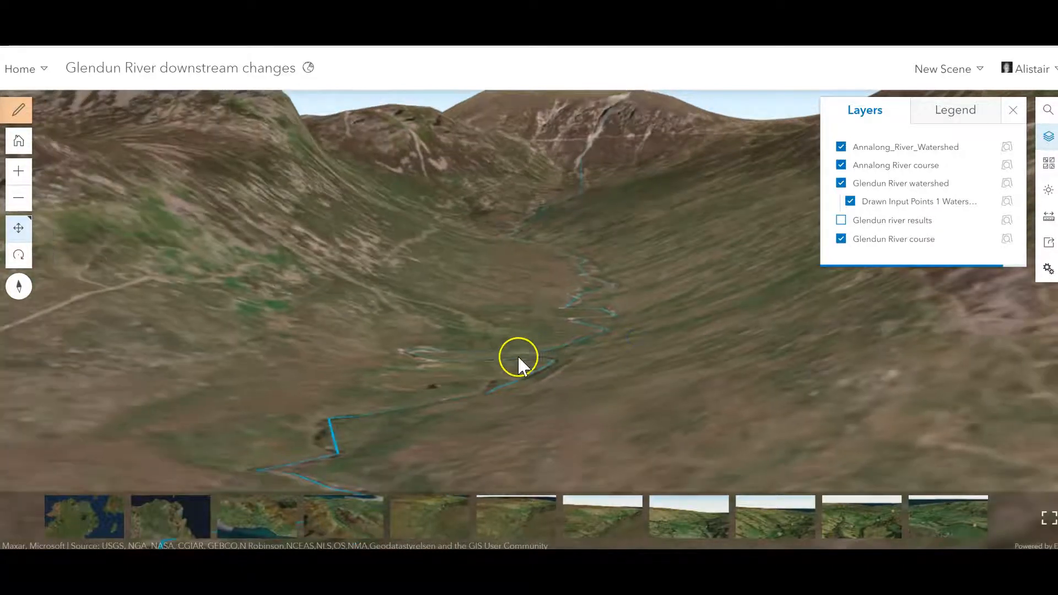
left_click_drag(509, 387, 494, 299)
left_click_drag(446, 398, 443, 307)
left_click_drag(440, 403, 513, 390)
right_click_drag(627, 424, 508, 436)
left_click_drag(591, 422, 454, 289)
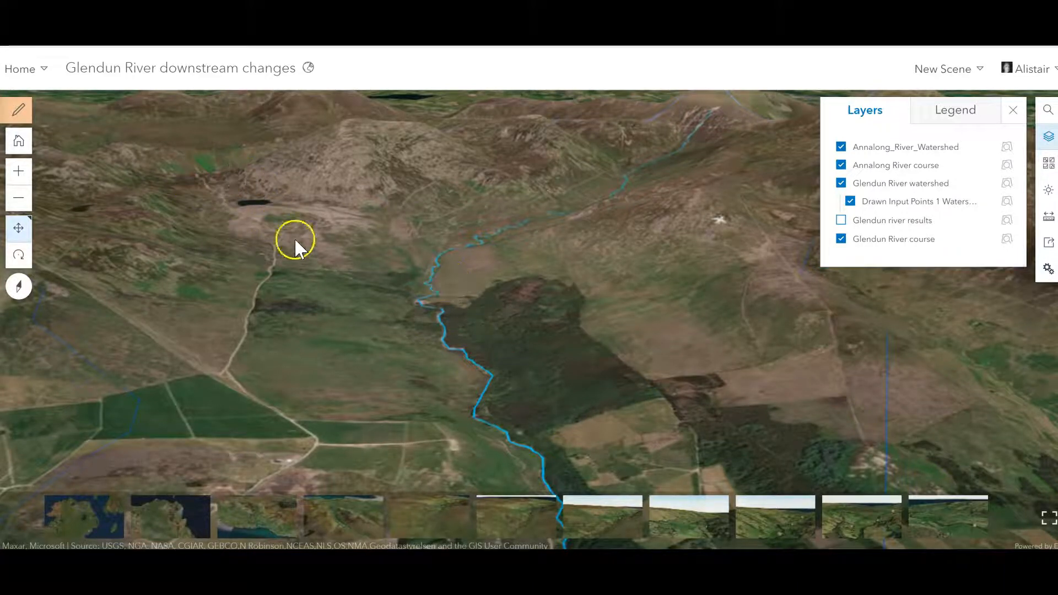
left_click_drag(121, 173, 172, 177)
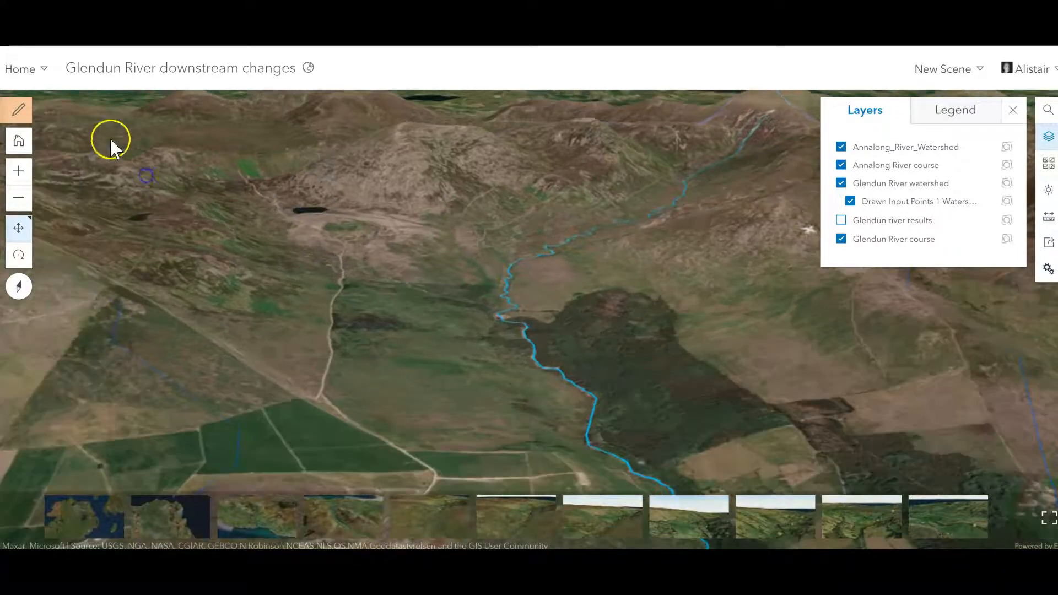
left_click_drag(404, 265, 378, 253)
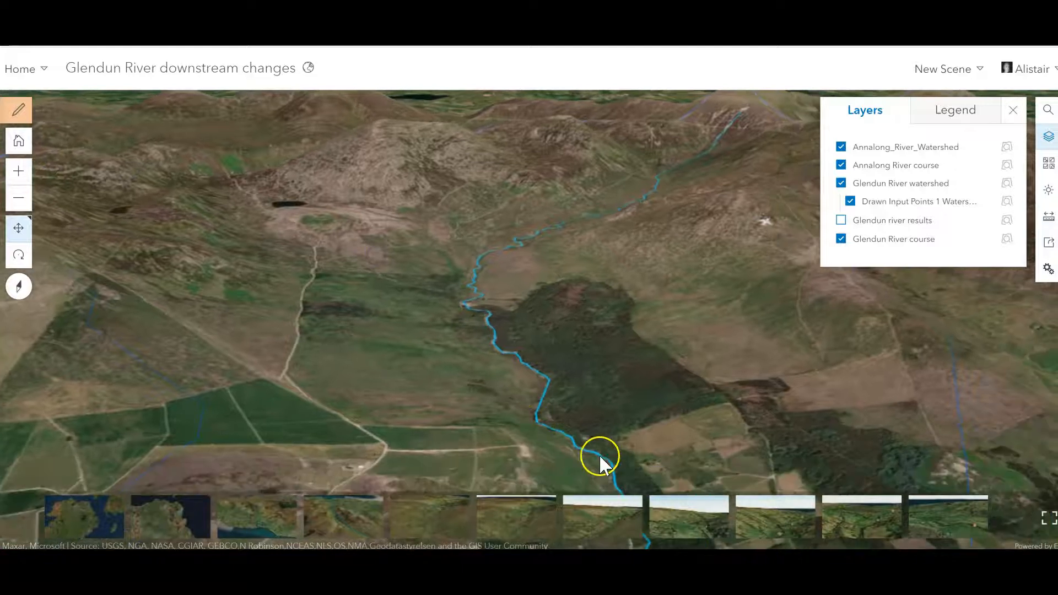
Step: Inspect close up the sharp river bend above the forest, with the tracks and cleared ground beside it
scroll(466, 318, "up", 4)
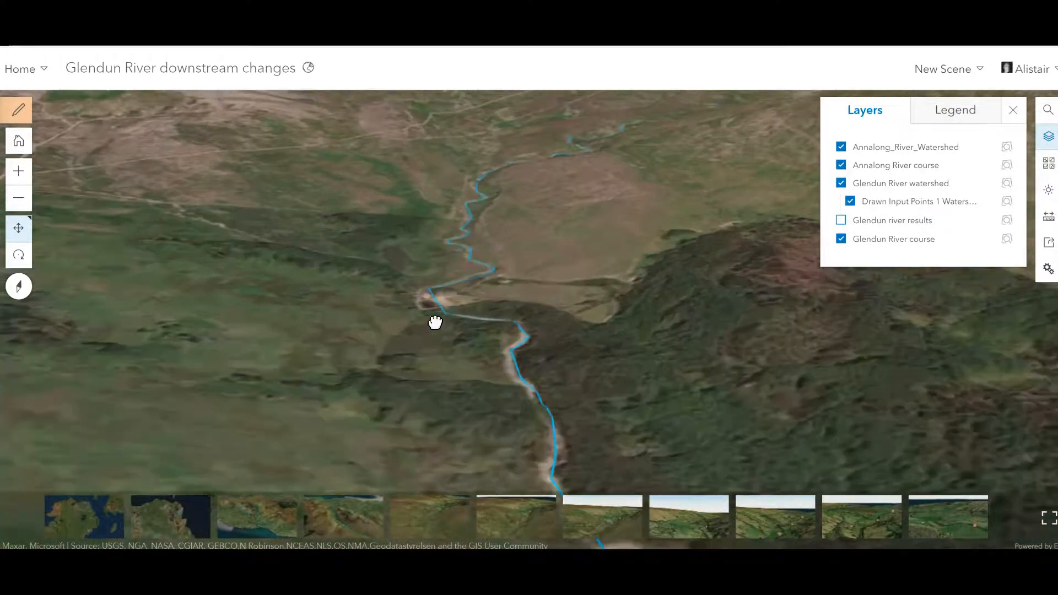
left_click_drag(421, 296, 411, 327)
scroll(412, 331, "up", 5)
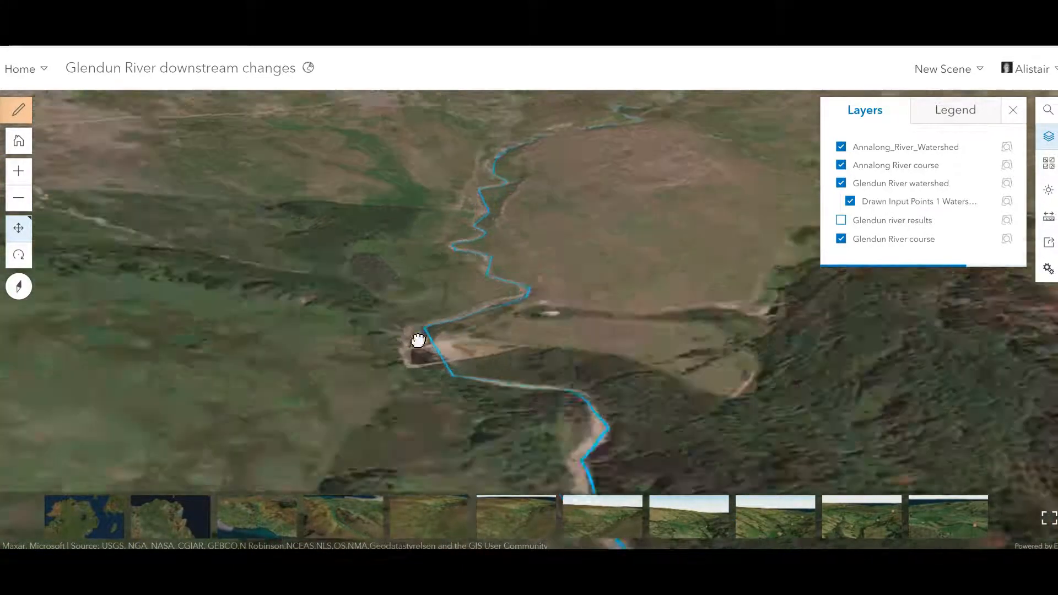
left_click_drag(570, 430, 557, 395)
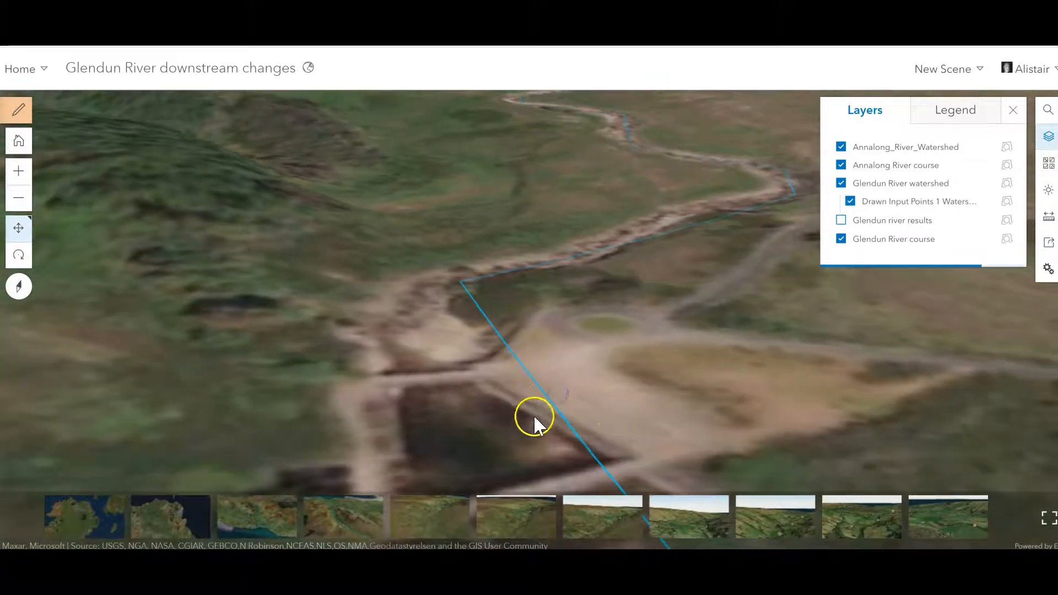
scroll(616, 413, "down", 10)
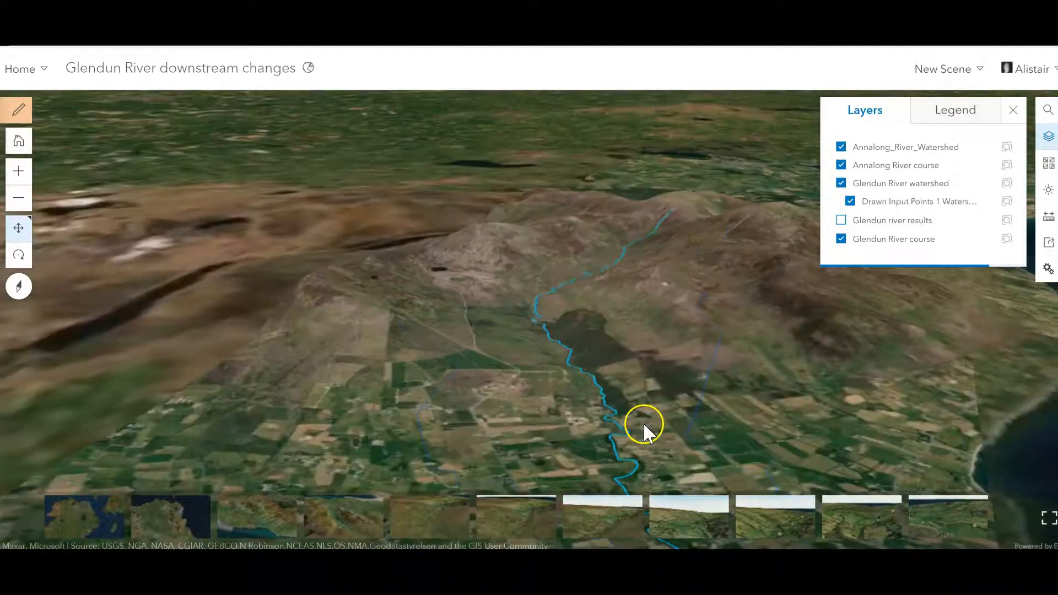
Step: Follow the lower Annalong River across the farmland to its mouth at the coastal village
left_click_drag(640, 427, 607, 374)
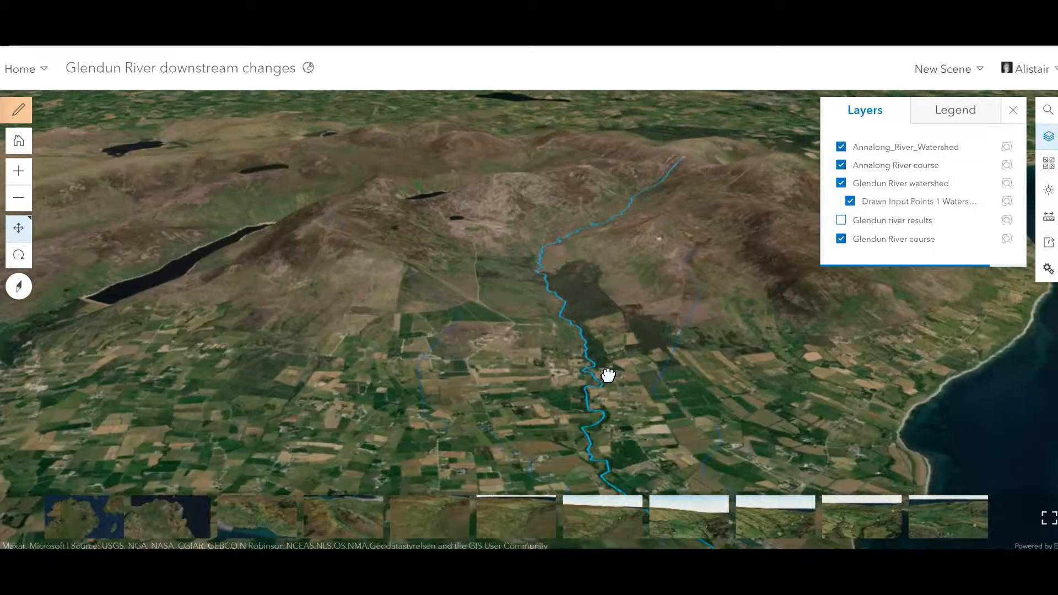
scroll(628, 421, "down", 5)
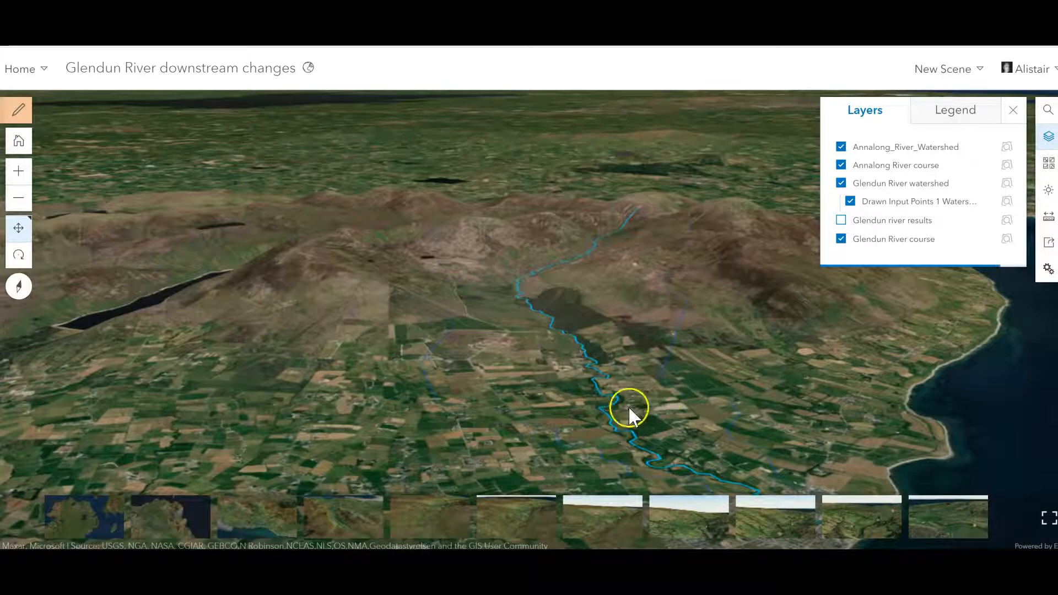
right_click_drag(633, 447, 652, 448)
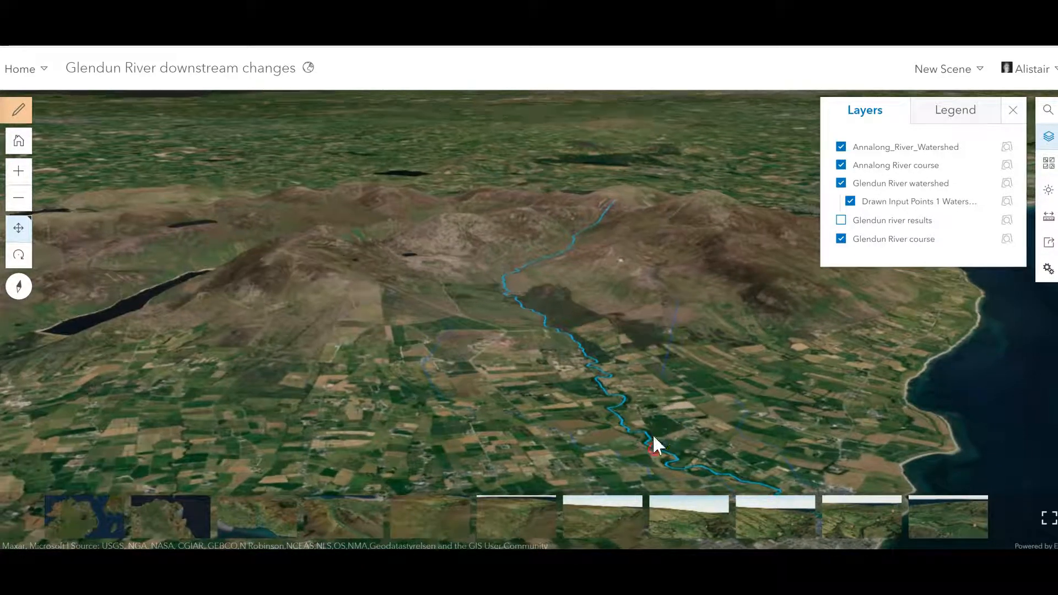
left_click_drag(691, 445, 638, 418)
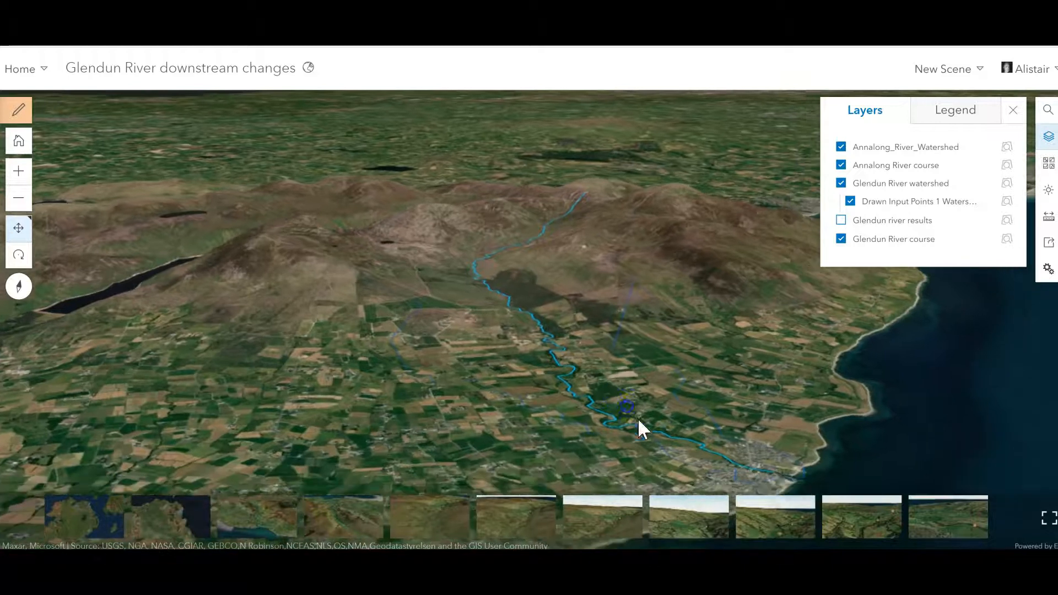
double_click(715, 451)
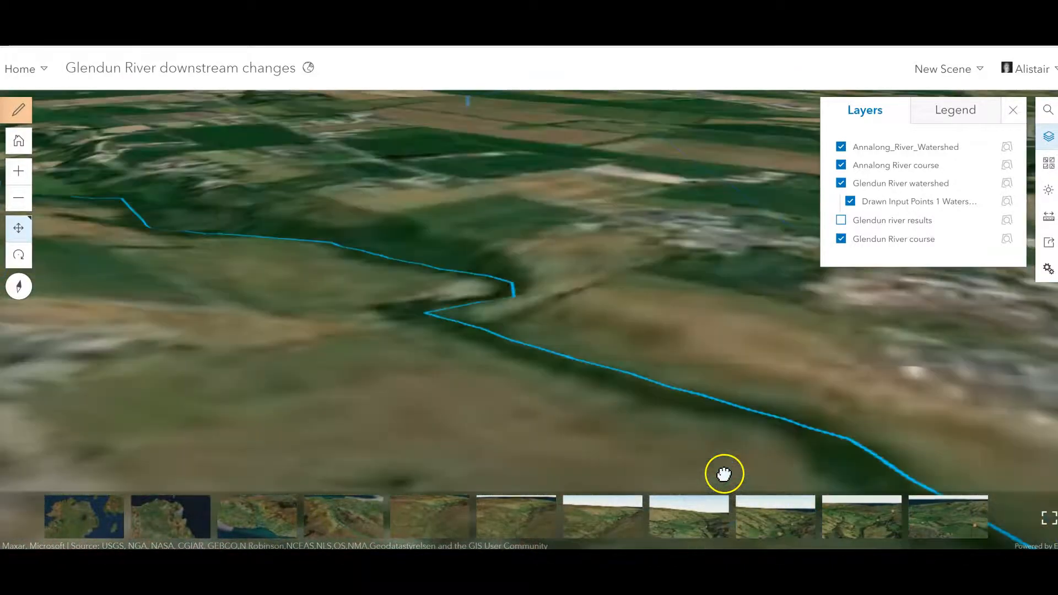
left_click_drag(595, 420, 357, 273)
left_click_drag(709, 435, 550, 437)
right_click_drag(550, 436, 511, 436)
left_click_drag(668, 439, 623, 262)
right_click_drag(690, 428, 501, 433)
left_click_drag(541, 397, 539, 280)
middle_click_drag(541, 317, 577, 388)
left_click_drag(577, 388, 638, 395)
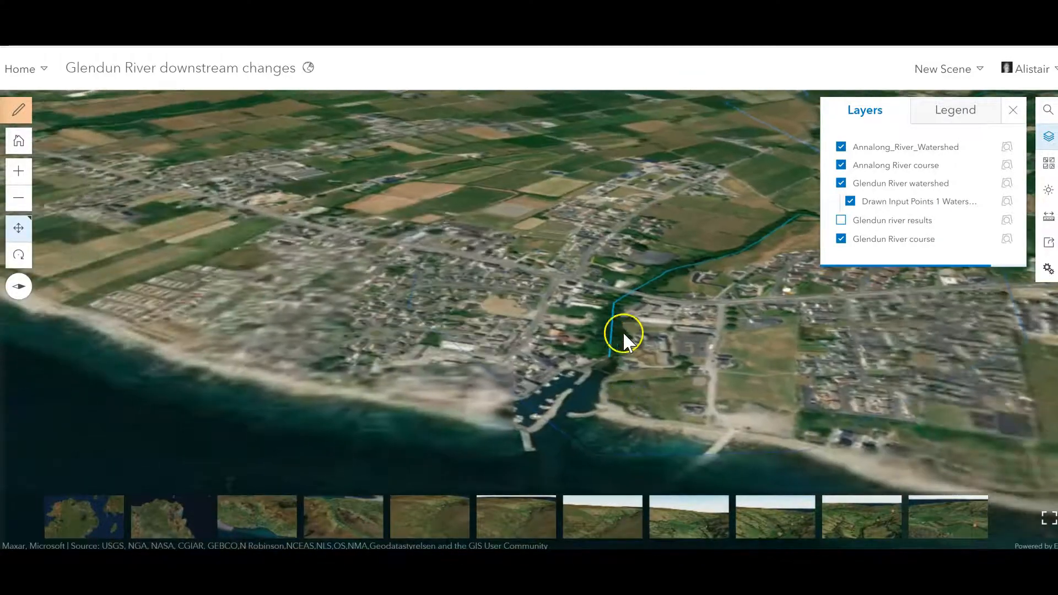
Step: Examine the harbour at the river mouth from above, and view the whole river course from the coast
right_click_drag(635, 350, 683, 385)
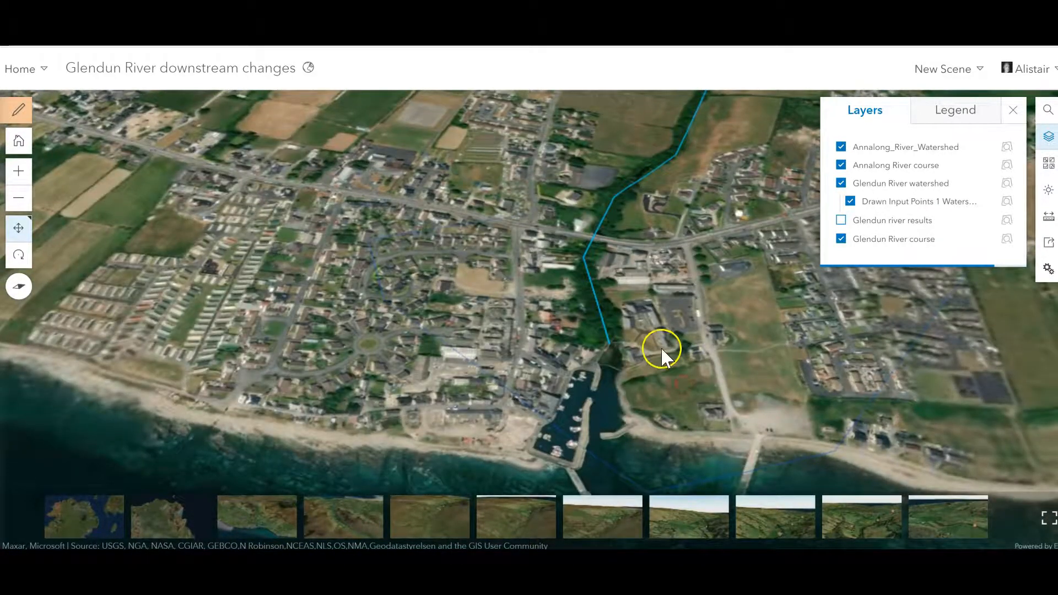
middle_click_drag(660, 346, 618, 272)
right_click_drag(619, 272, 766, 235)
scroll(600, 251, "down", 4)
right_click_drag(465, 300, 711, 244)
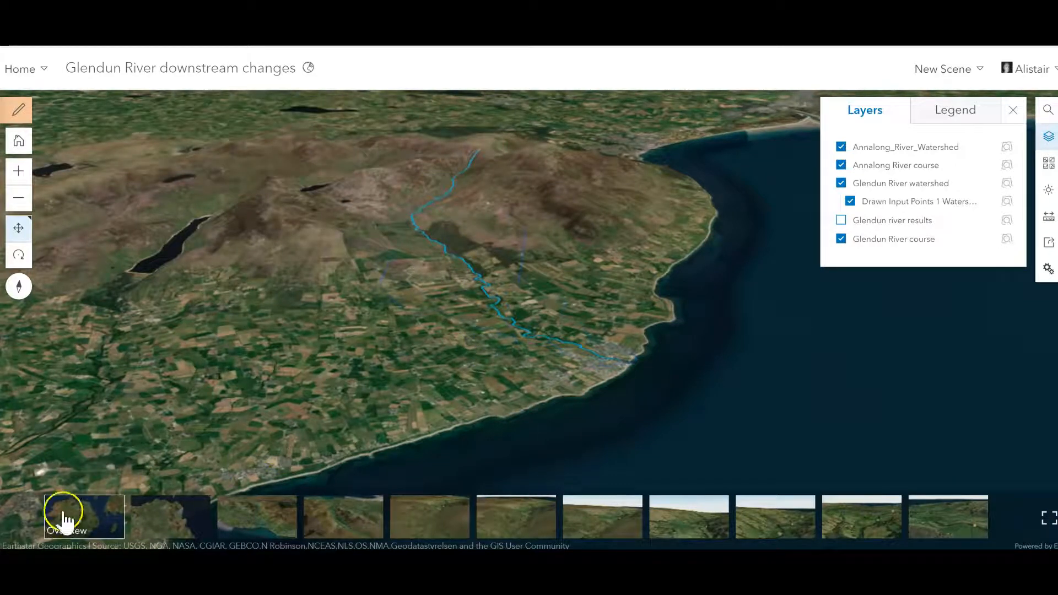
Step: Return to the scene's Overview slide and switch to the Glendun River slide
left_click(88, 530)
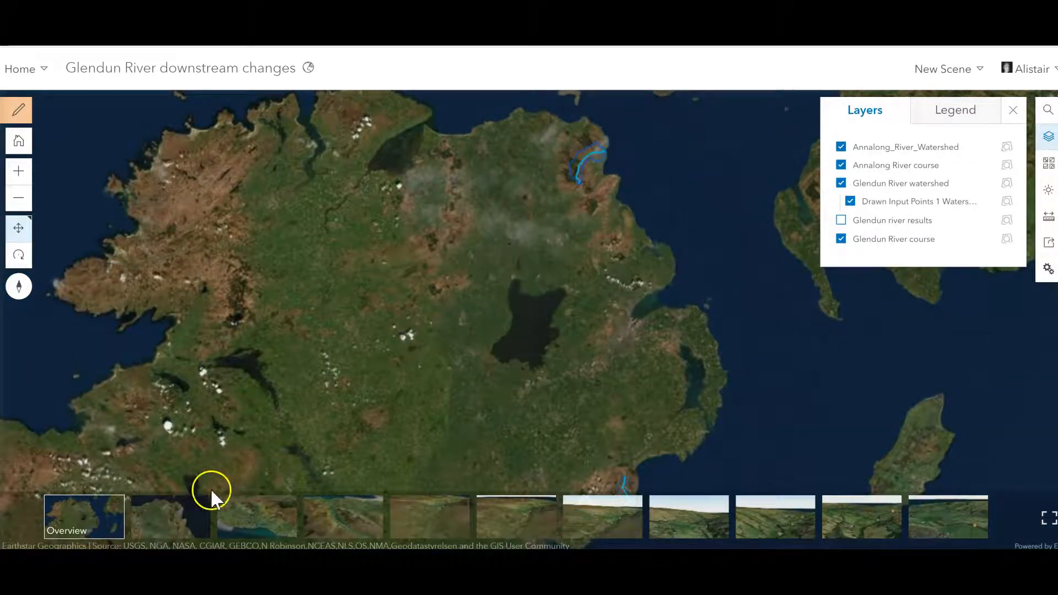
left_click(171, 529)
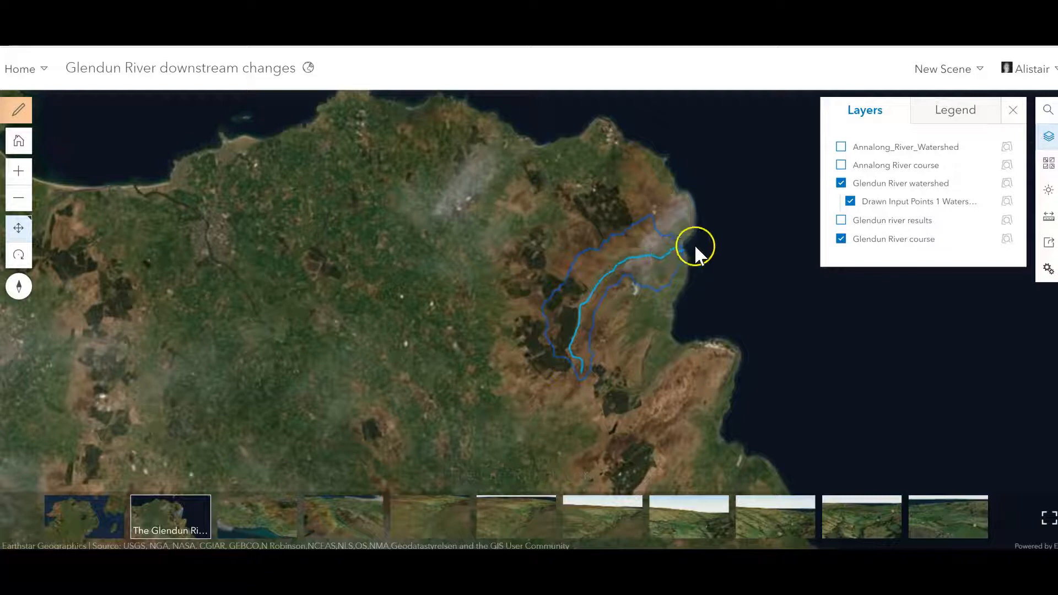
Step: View the Glendun valley looking upstream and downstream, and switch to Google Slides to open the slide showing the enquiry stages
left_click(260, 513)
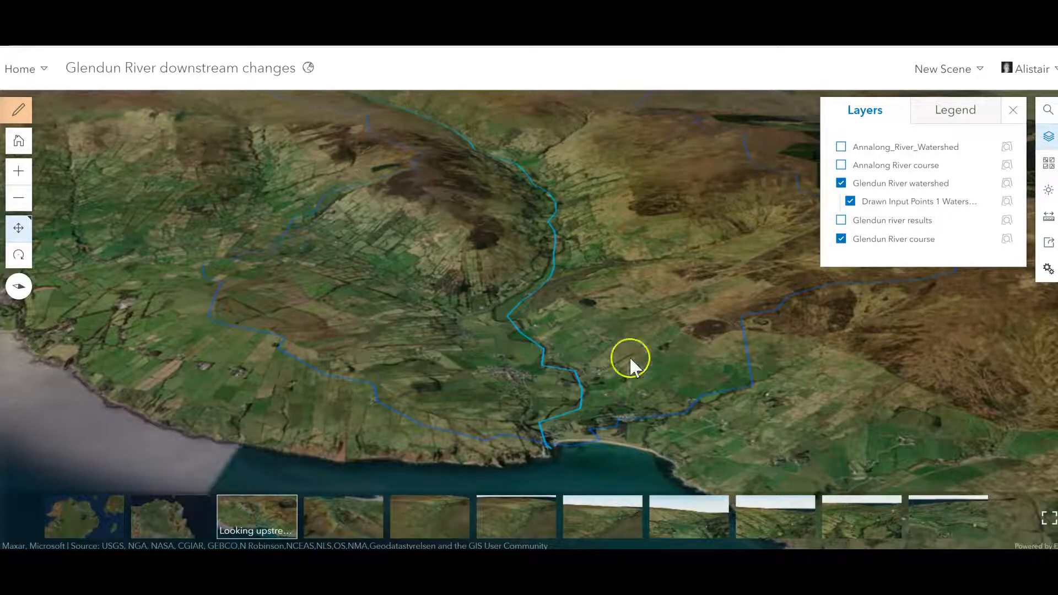
left_click(351, 526)
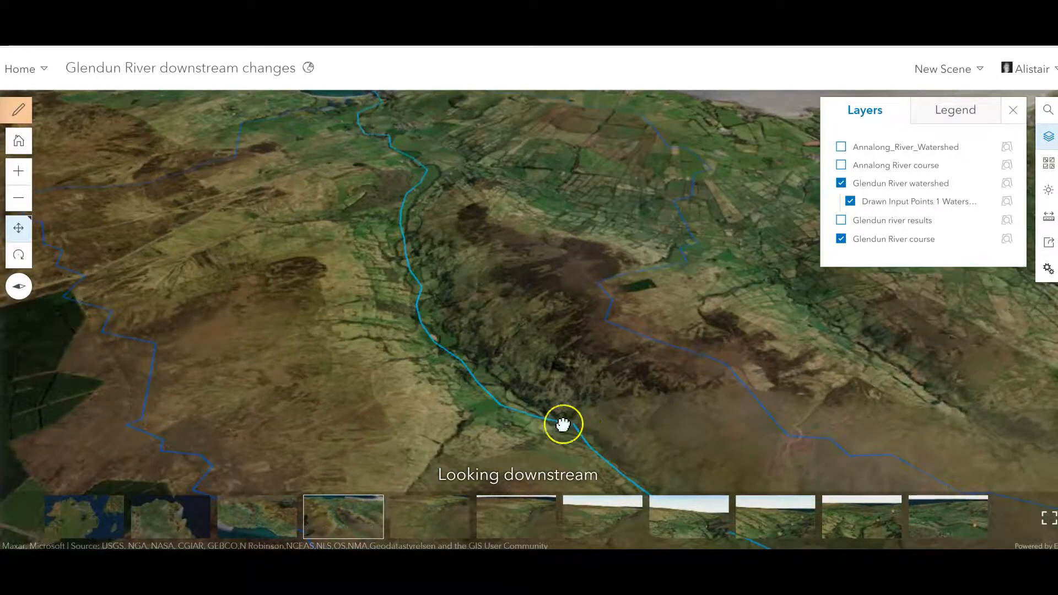
left_click_drag(562, 424, 428, 389)
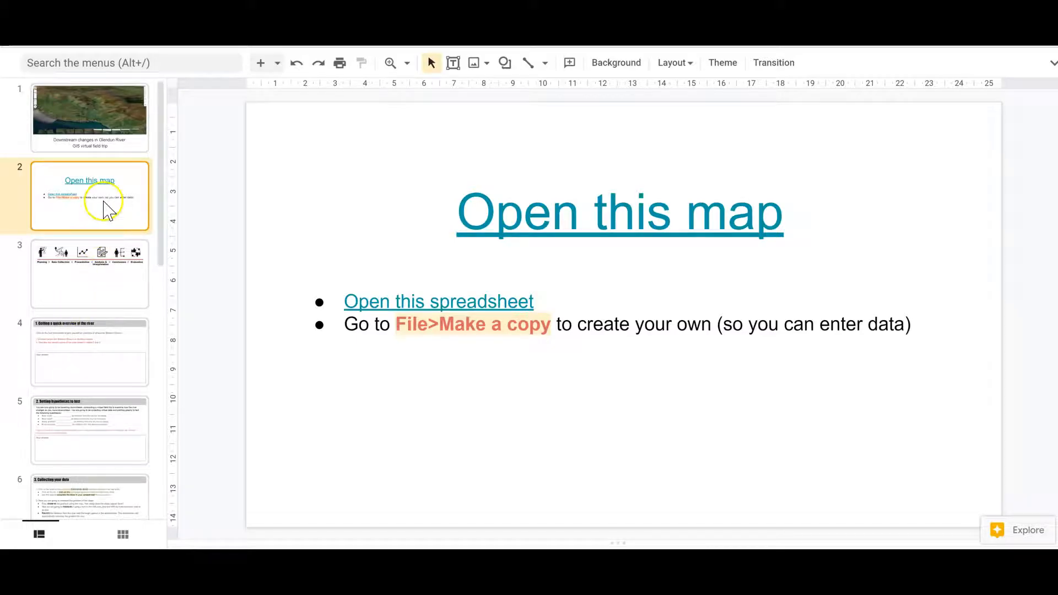
left_click(91, 289)
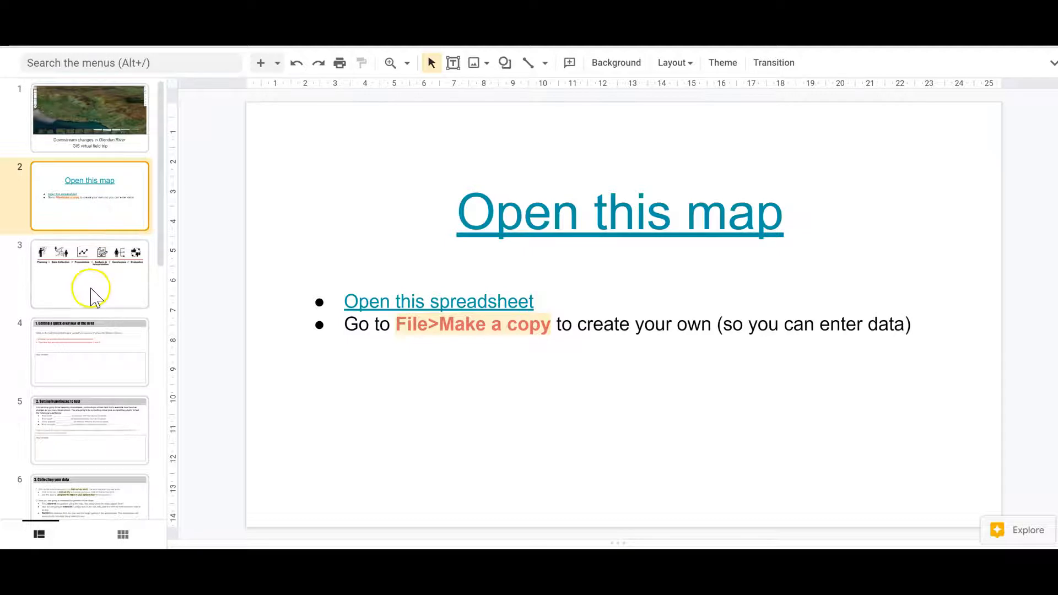
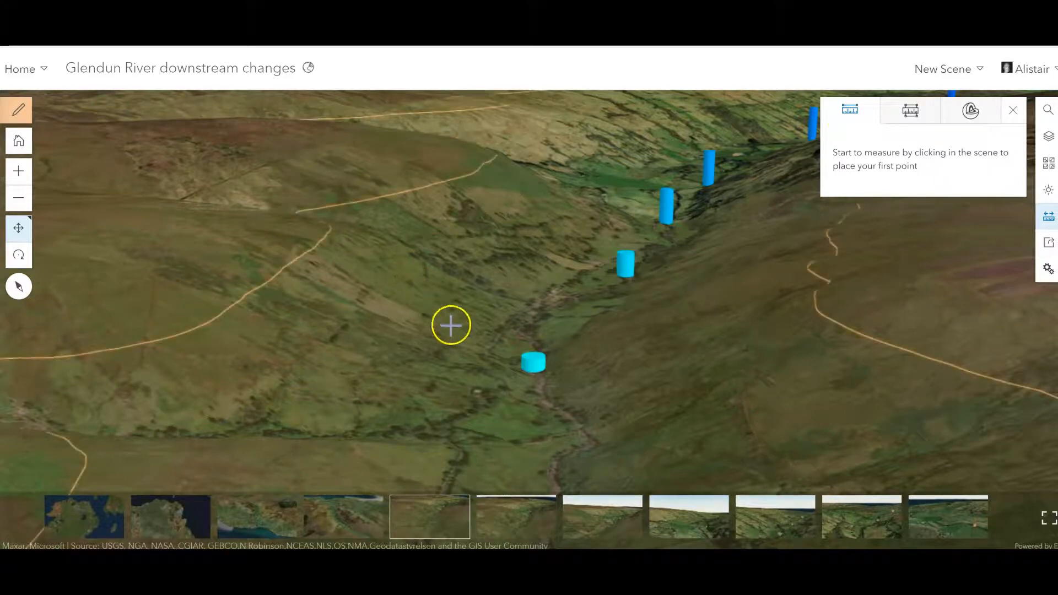
Step: Measure the distance and height from the Site 1 marker up to the valley-side contour line, and check the spreadsheet's Gradient column
left_click(530, 366)
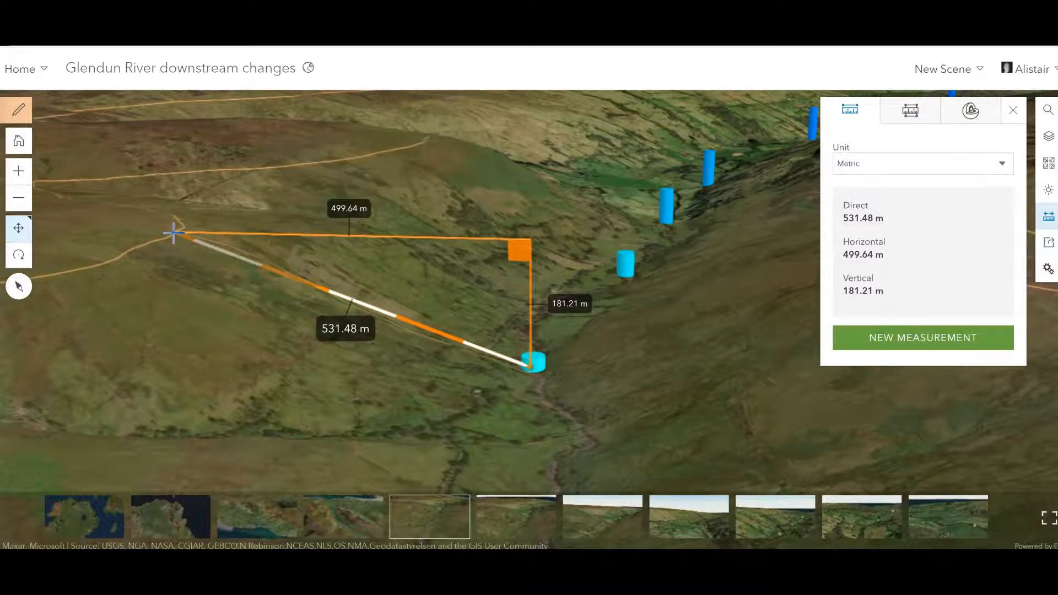
left_click(174, 232)
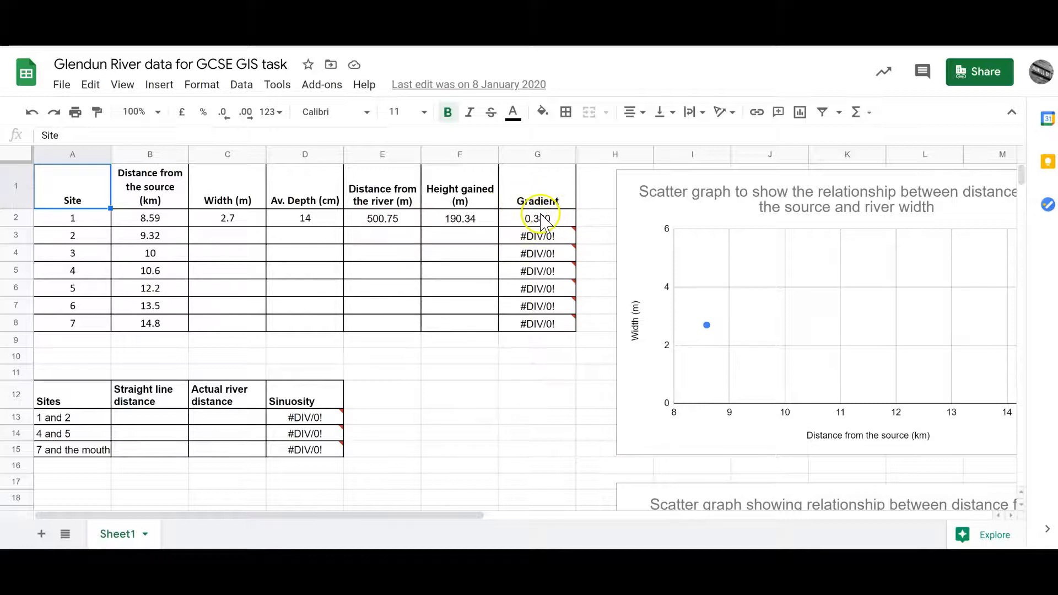
mouse_move(540, 242)
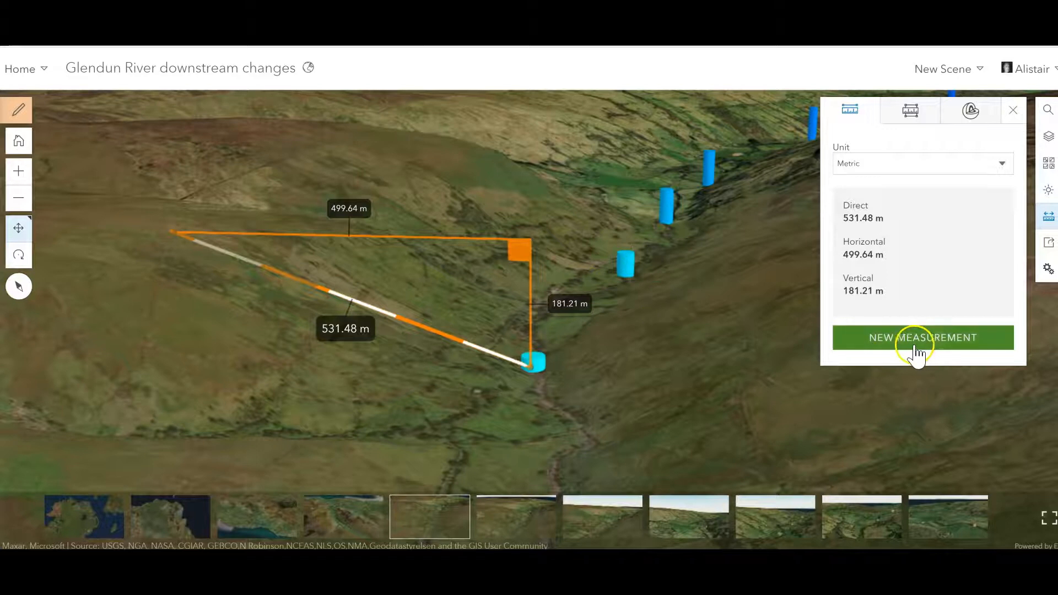
Step: Measure from the Site 2 marker to the contour line on the valley side, and move on to the next site's view
left_click(915, 346)
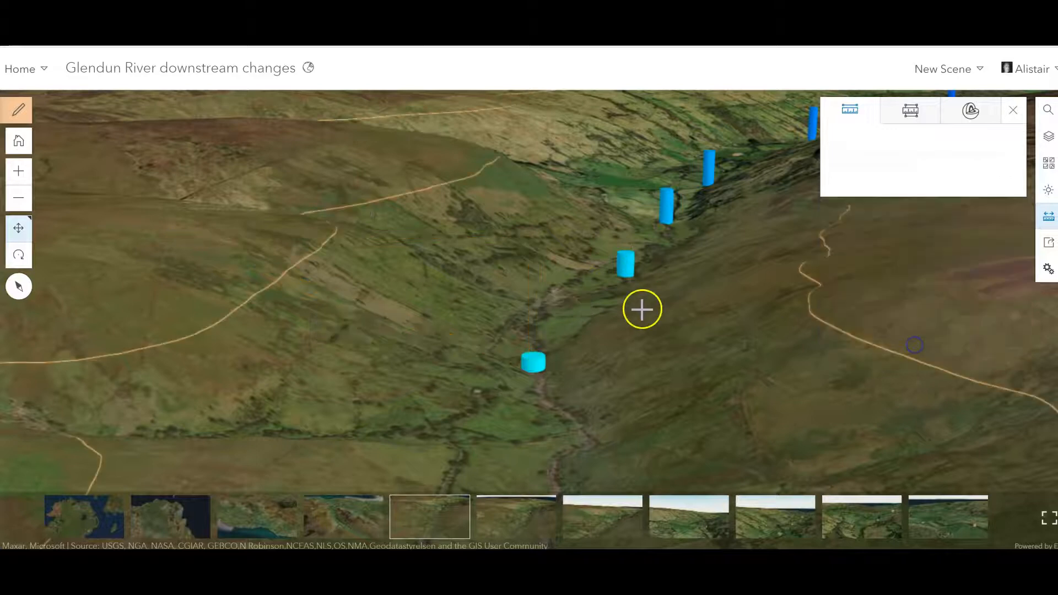
left_click(523, 496)
left_click(649, 393)
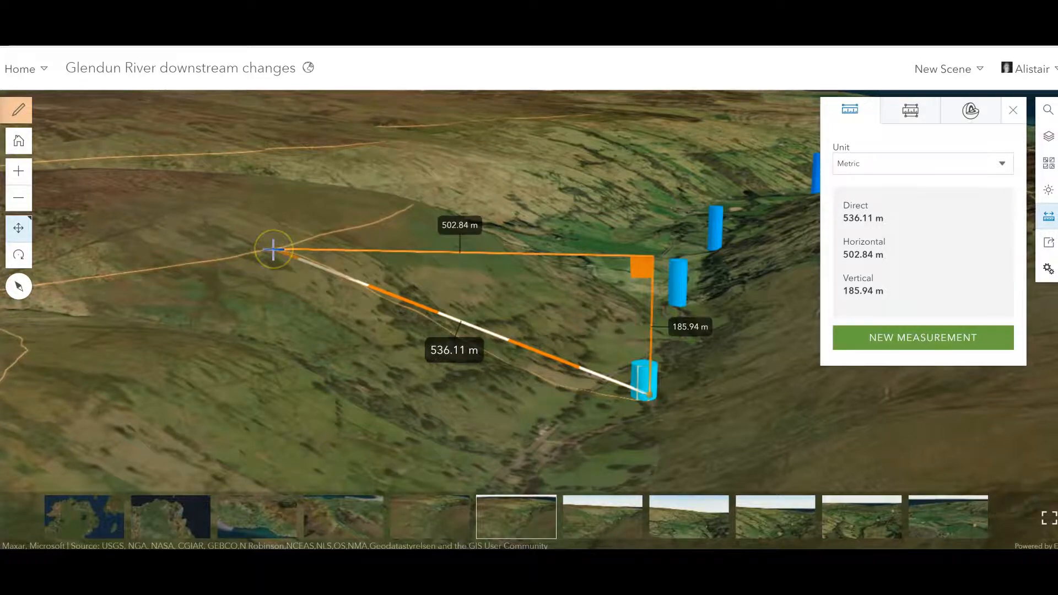
left_click(273, 250)
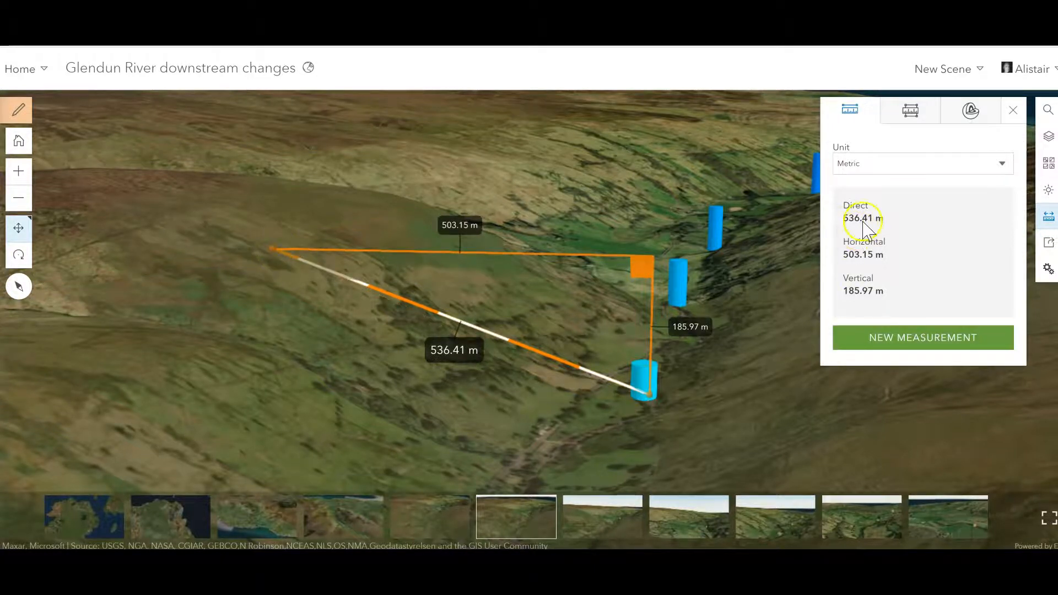
left_click(620, 518)
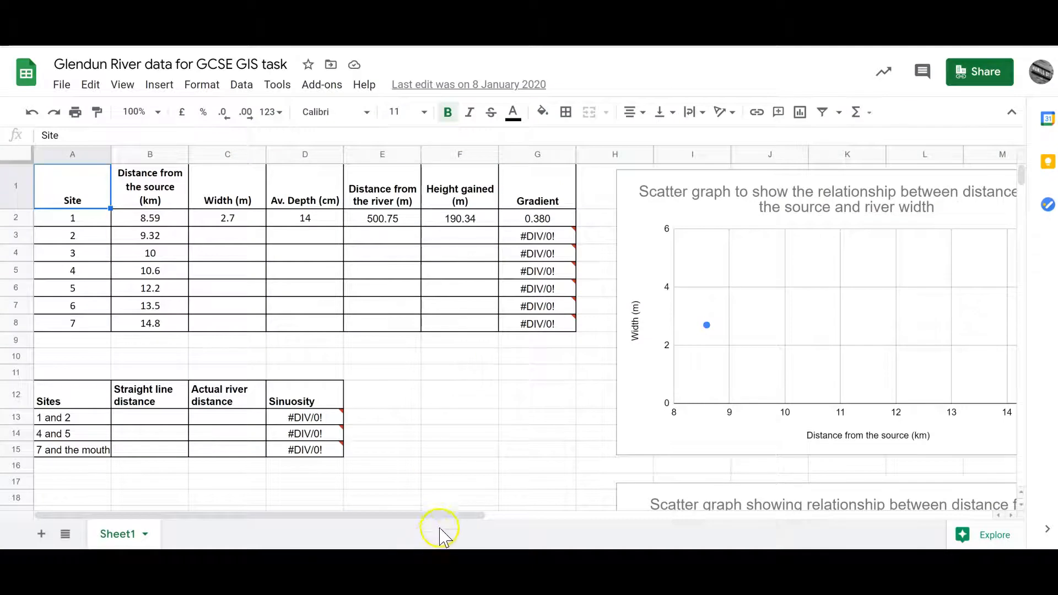
Step: Review the scatter graphs in the spreadsheet, and in Google Slides the hypothesis 3 analysis slide and the sinuosity introduction slide
left_click_drag(444, 524, 633, 533)
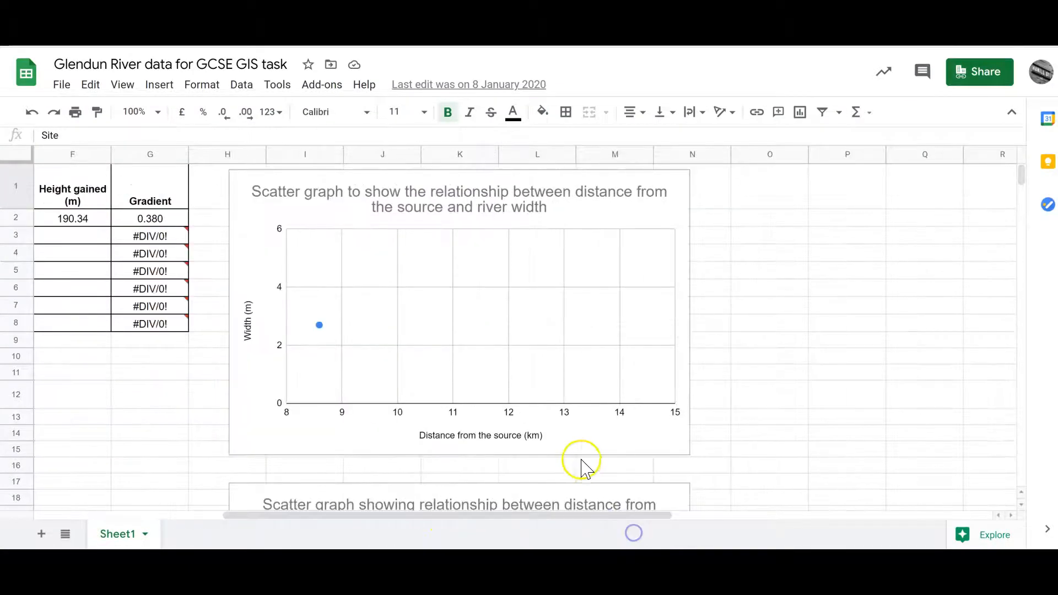
scroll(584, 469, "down", 7)
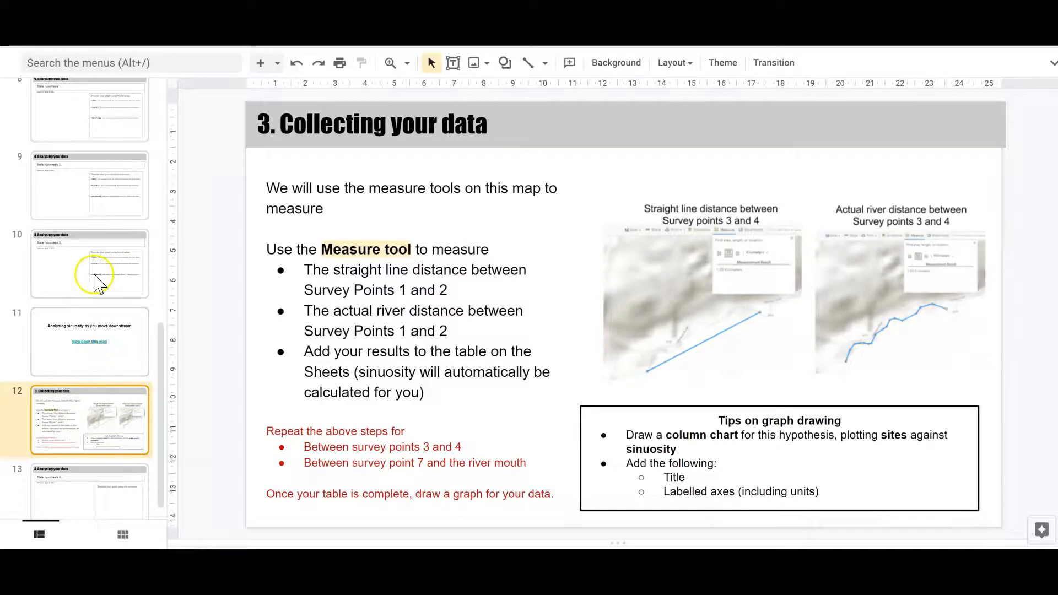
left_click(95, 282)
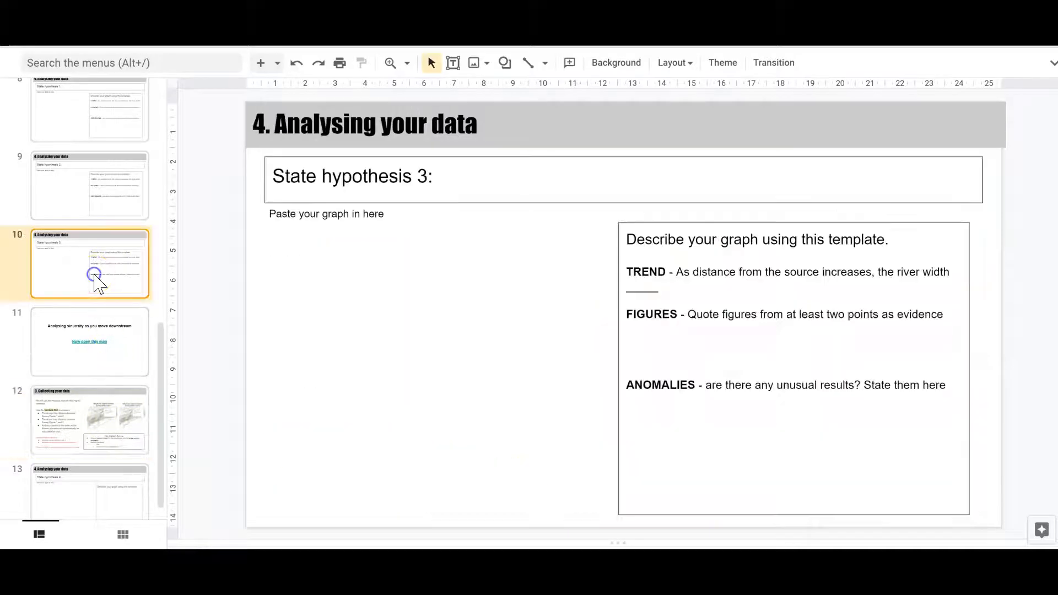
left_click(114, 361)
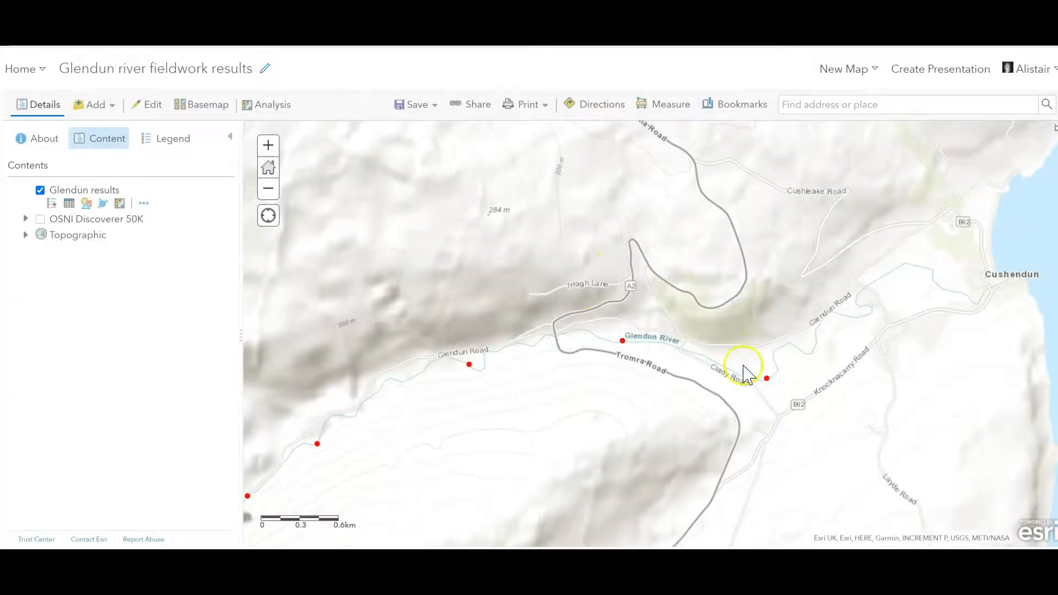
Step: Look over the survey points on the Glendun river fieldwork results map, and open the data collection slide about measuring sinuosity
left_click_drag(743, 366, 670, 355)
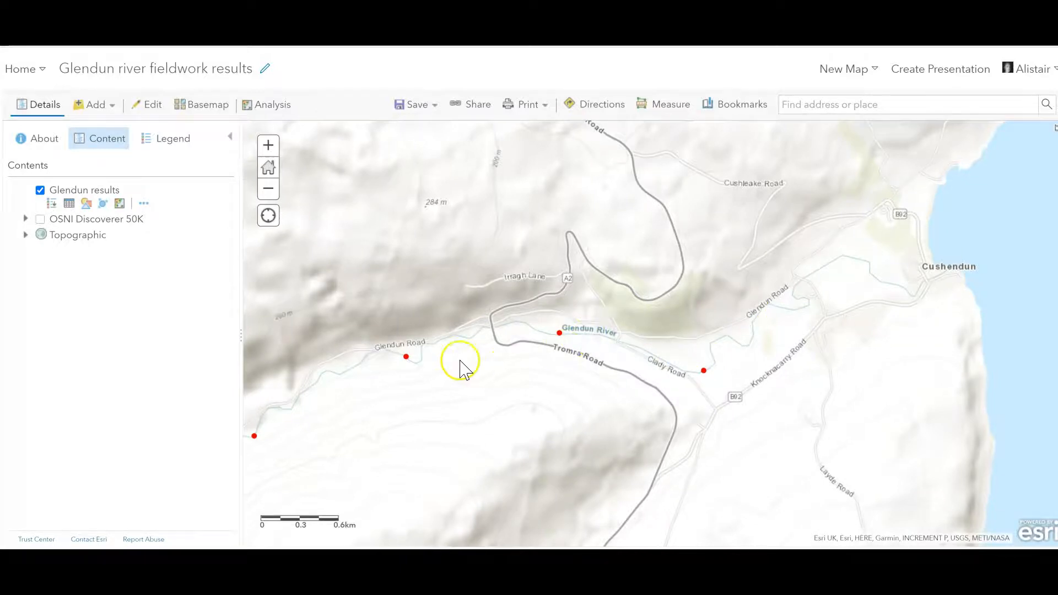
left_click_drag(424, 396, 448, 396)
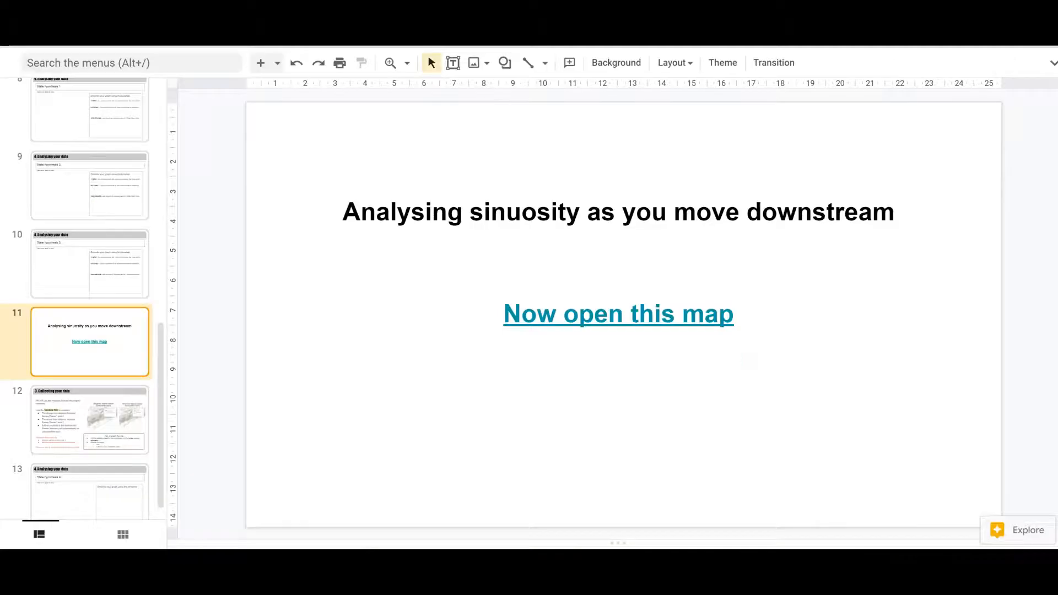
left_click(53, 414)
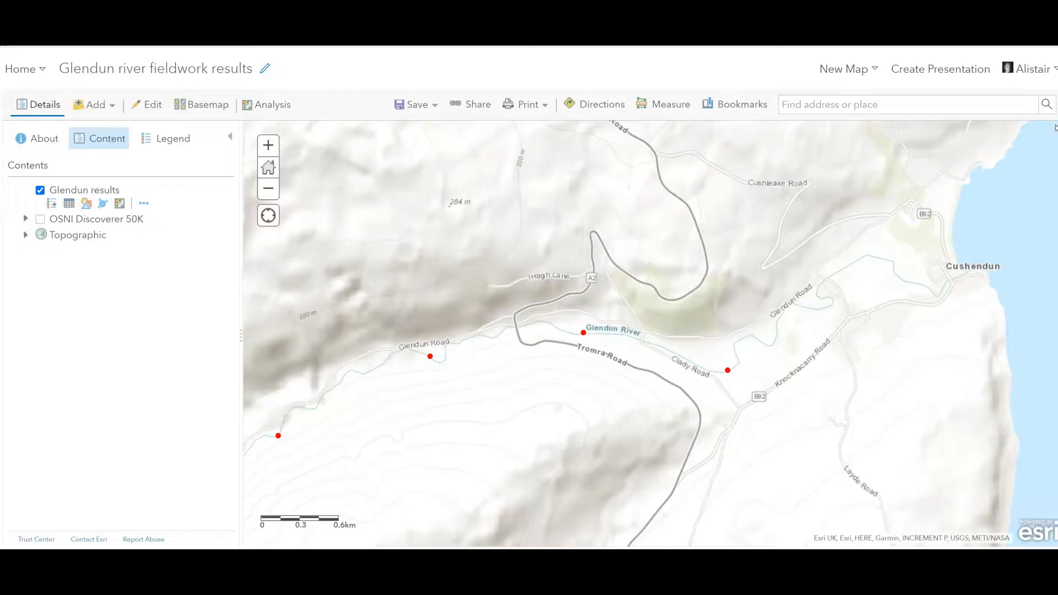
Step: Check the recorded details of the survey point nearest Cushendun, and close its information window
left_click_drag(835, 347, 787, 355)
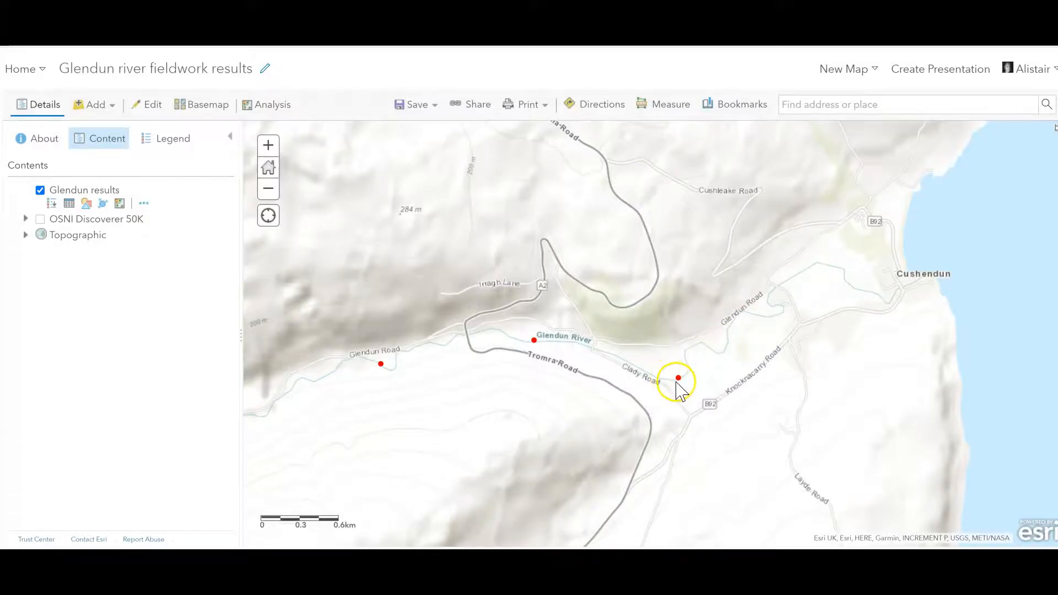
left_click(679, 378)
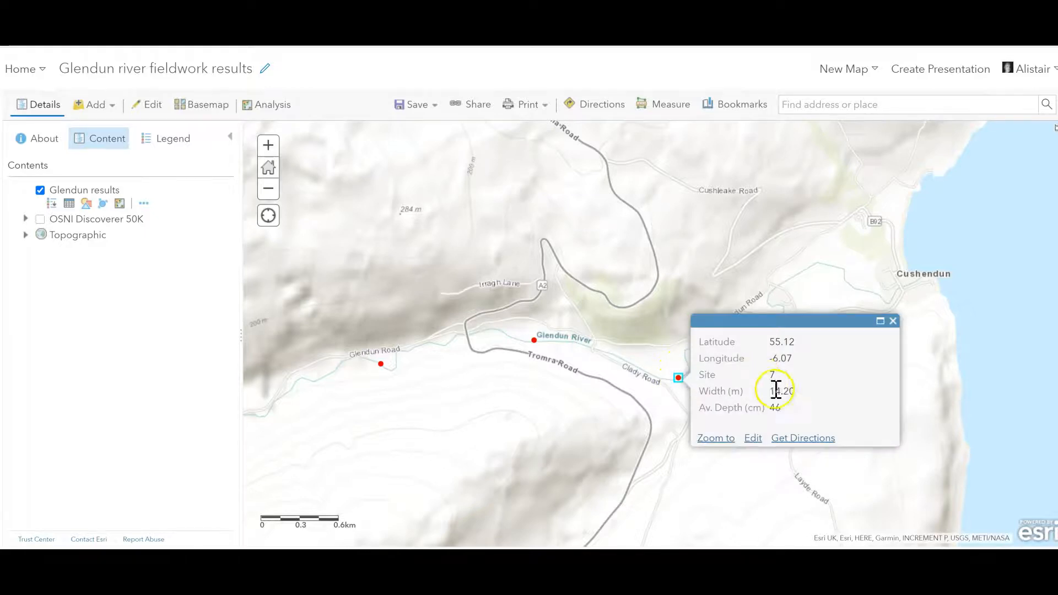
left_click(893, 321)
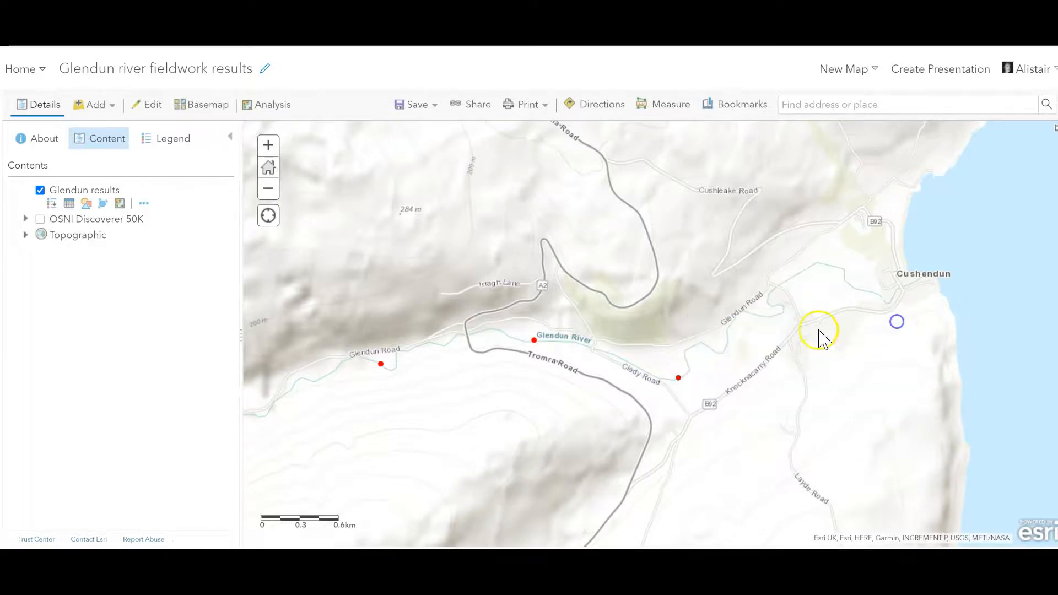
Step: Measure the straight-line distance in kilometres from survey point 7 to the river mouth at Cushendun, and close the measurement
scroll(817, 338, "up", 1)
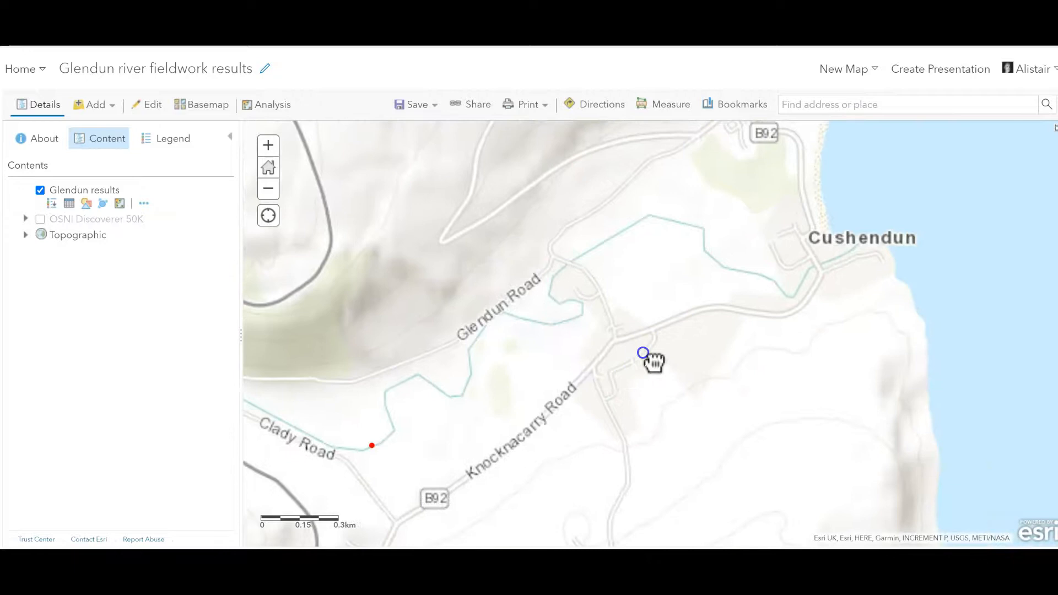
left_click(670, 111)
left_click(673, 166)
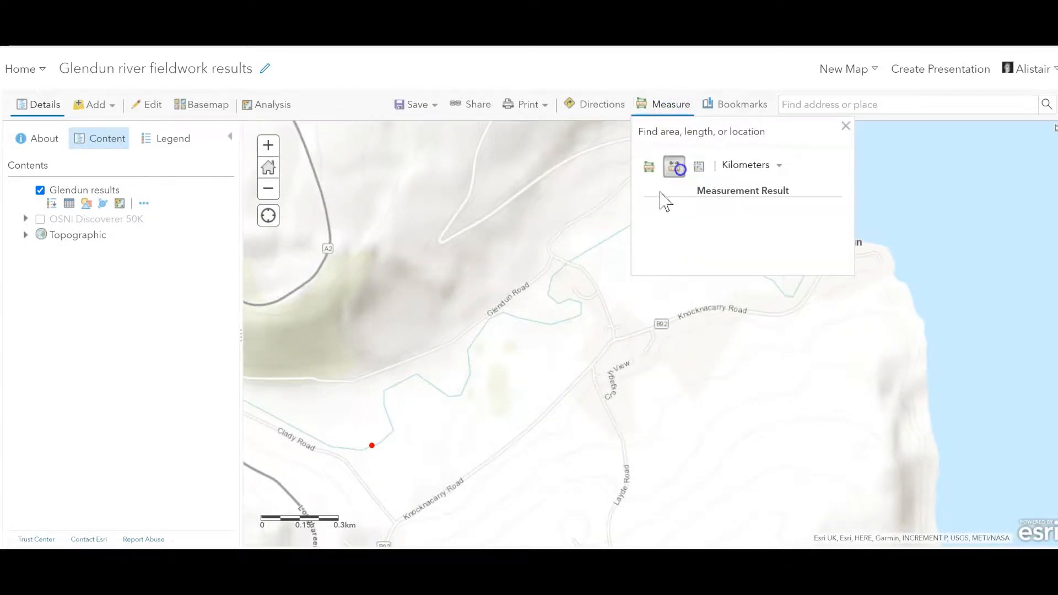
left_click_drag(503, 428, 489, 471)
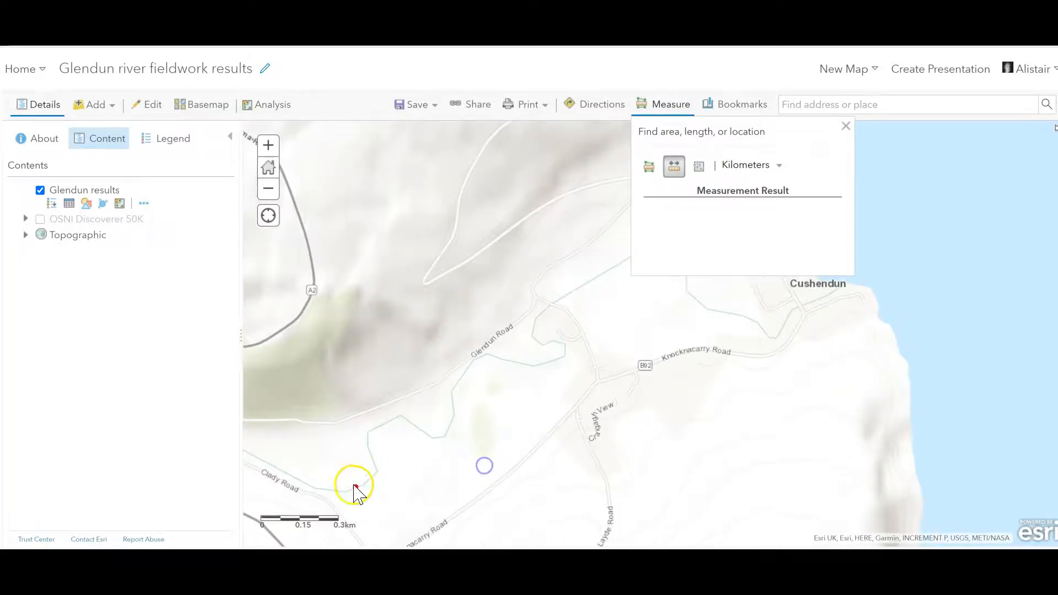
mouse_move(357, 489)
left_mouse_down()
mouse_move(799, 347)
mouse_move(851, 300)
mouse_move(841, 290)
left_mouse_up()
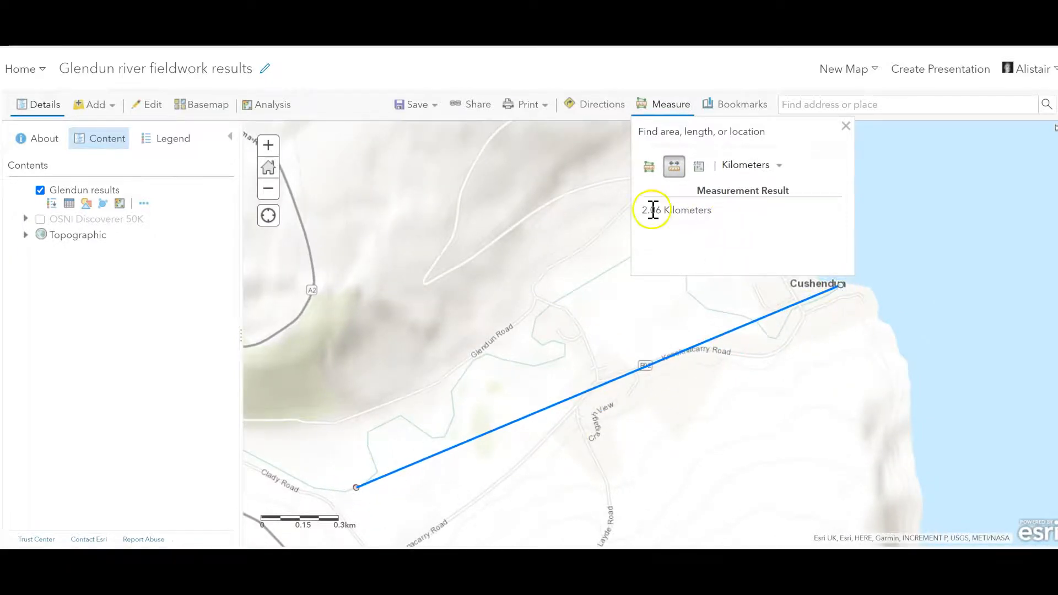
left_click_drag(574, 353, 596, 361)
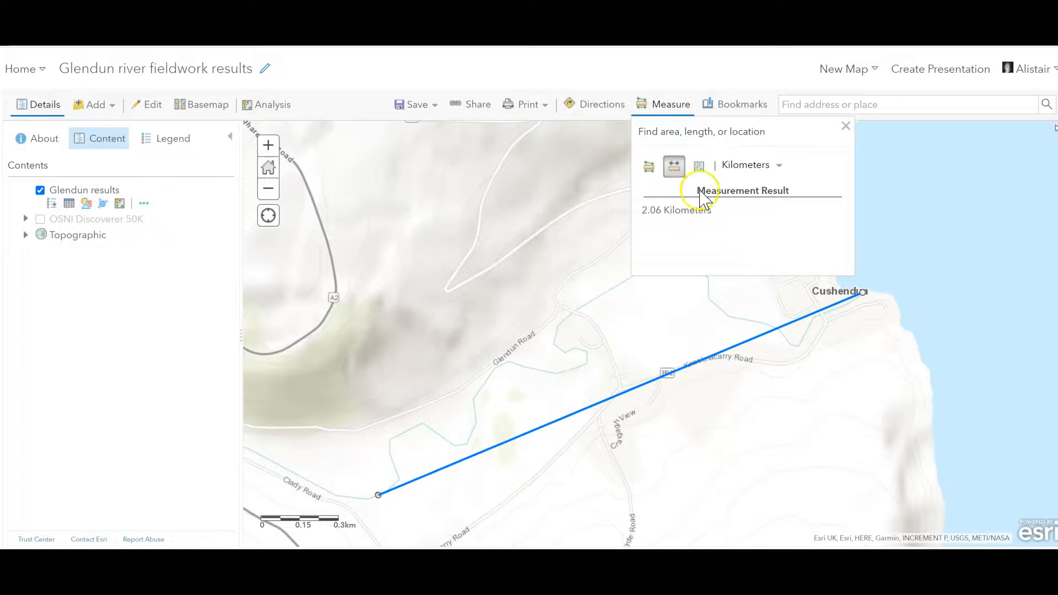
left_click(846, 127)
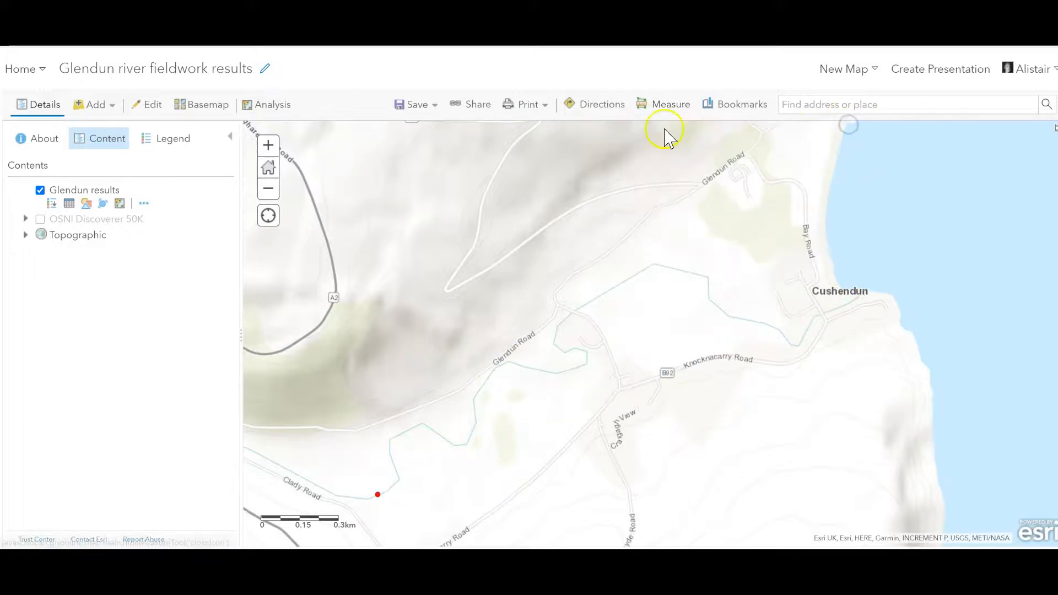
Step: Measure the actual river distance in kilometres from survey point 7 along the Glendun's bends to the river mouth at Cushendun
left_click(670, 106)
left_click(674, 166)
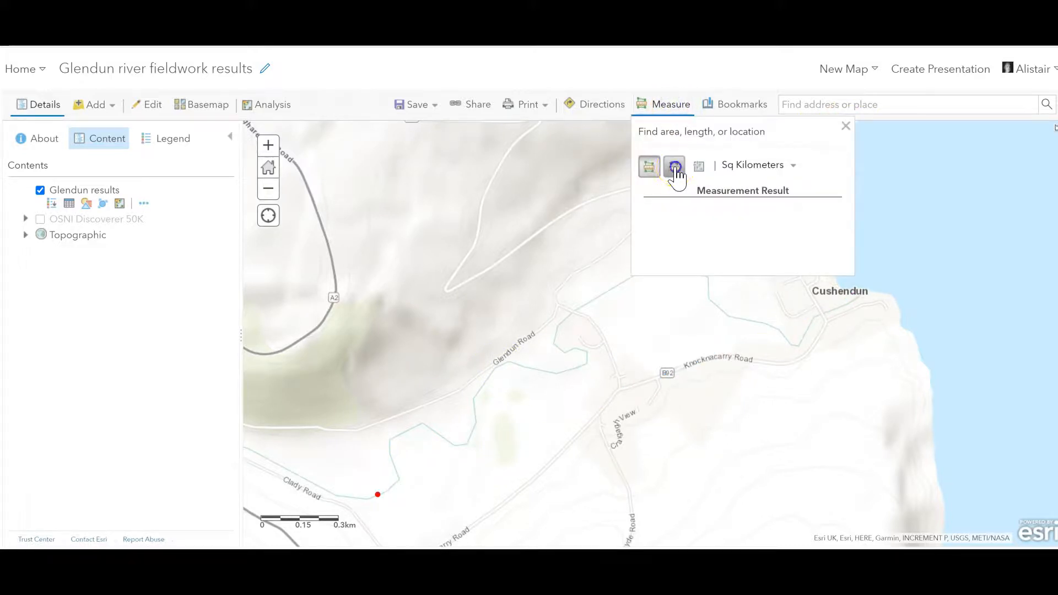
left_click(378, 494)
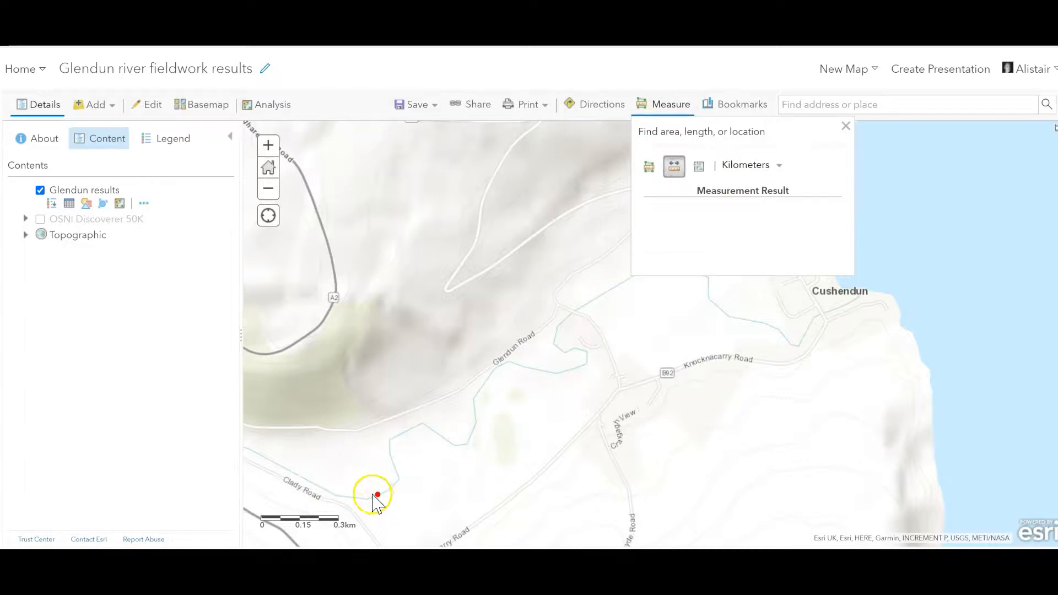
left_click(401, 481)
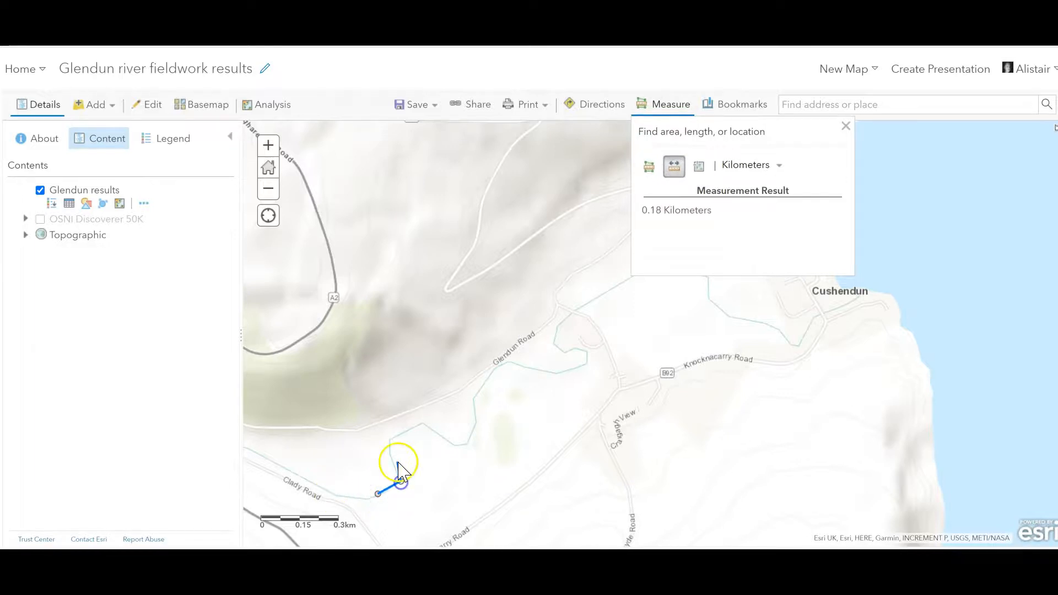
left_click(390, 457)
left_click(422, 424)
left_click(456, 447)
left_click(466, 446)
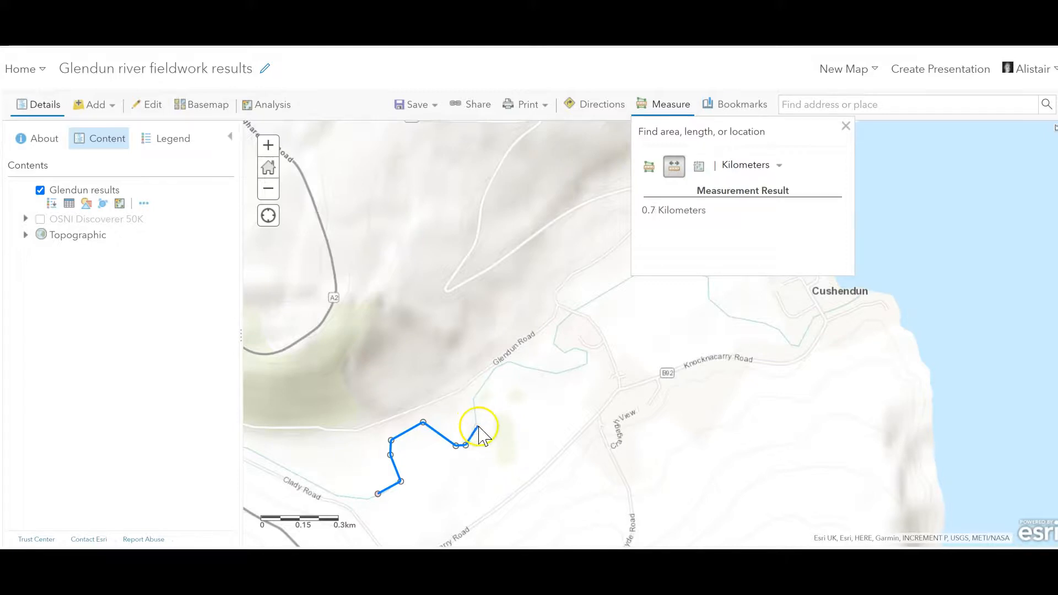
left_click(472, 398)
left_click(502, 364)
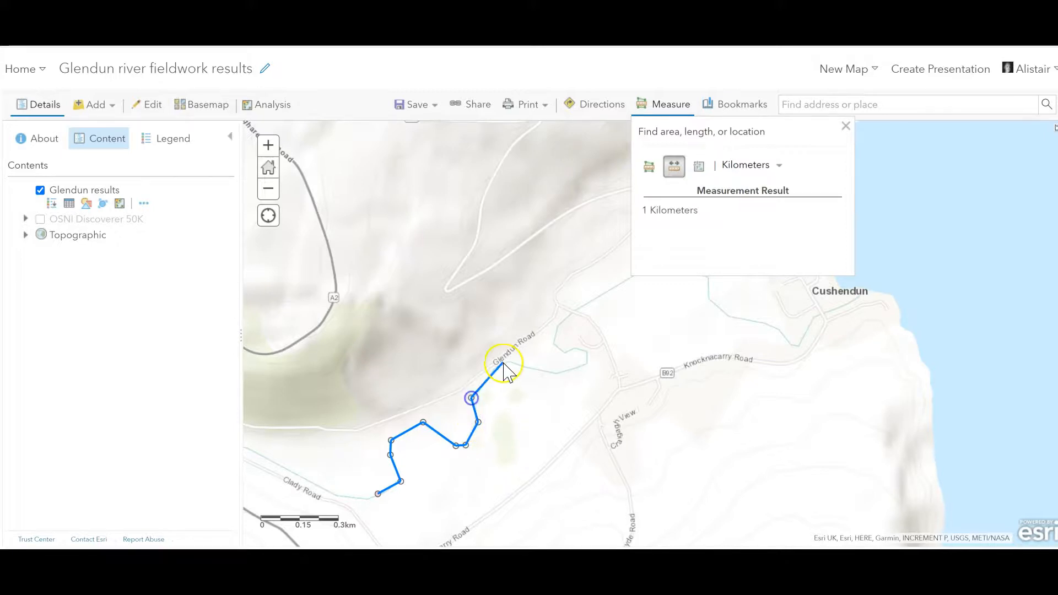
left_click(552, 373)
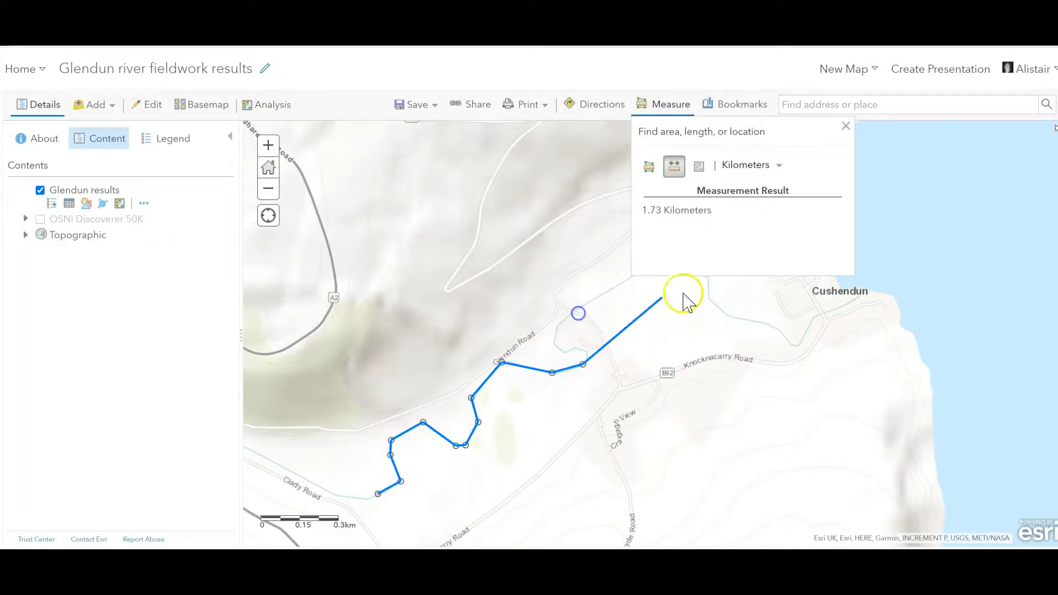
left_click(573, 319)
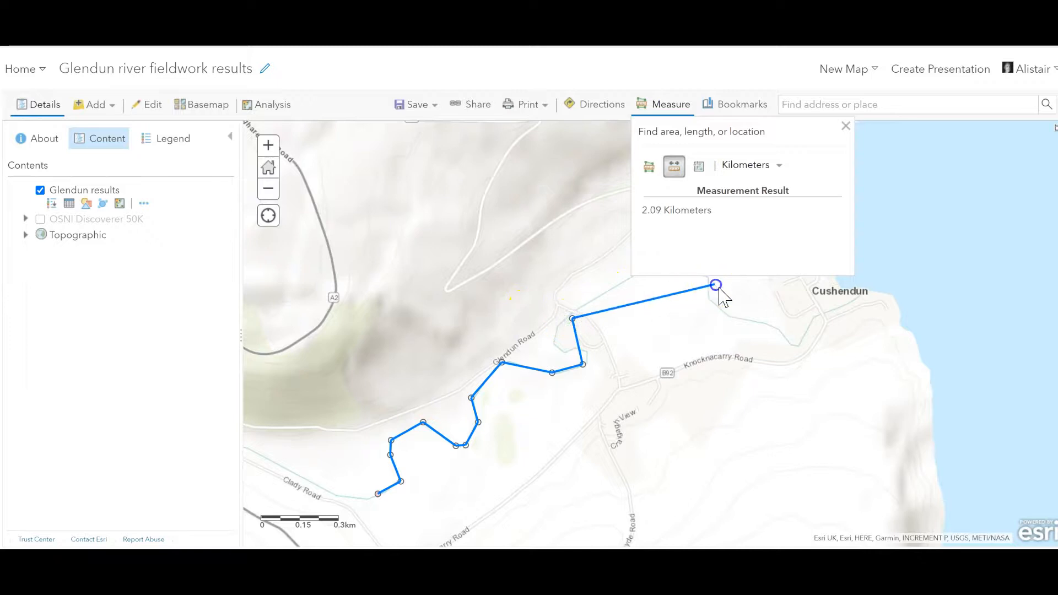
left_click(706, 289)
left_click(761, 324)
left_click(815, 343)
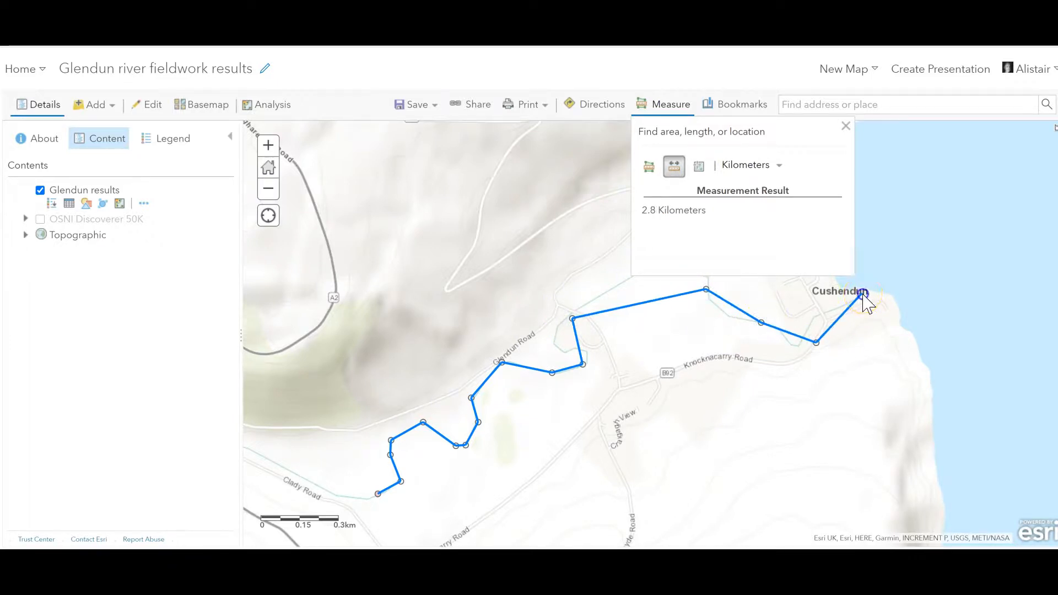
double_click(863, 295)
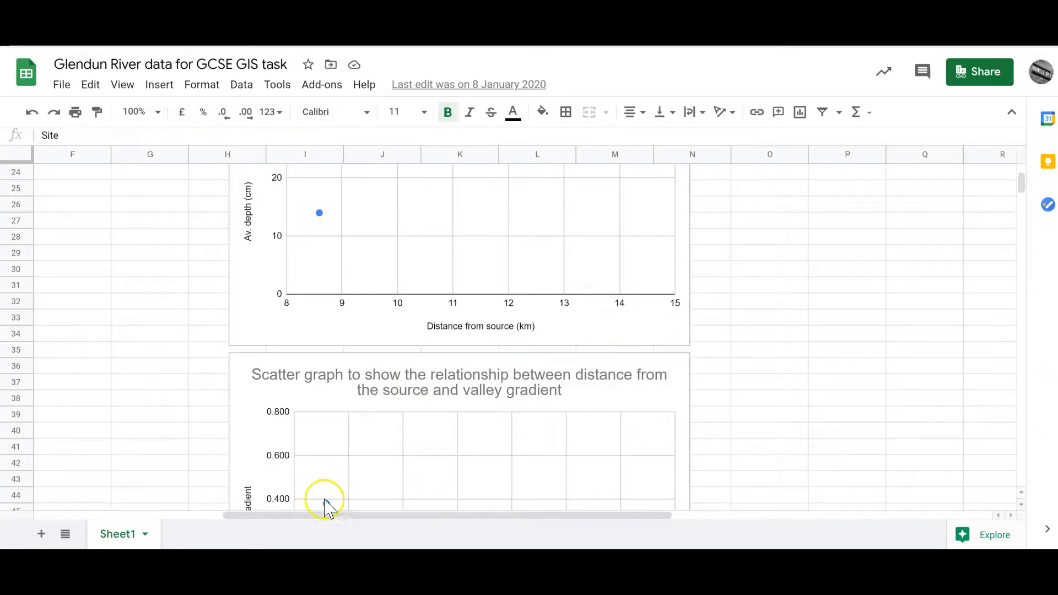
Step: Switch to the Glendun River spreadsheet and review the survey data and sinuosity tables for the paired sites
left_click_drag(331, 518, 147, 460)
scroll(190, 450, "up", 4)
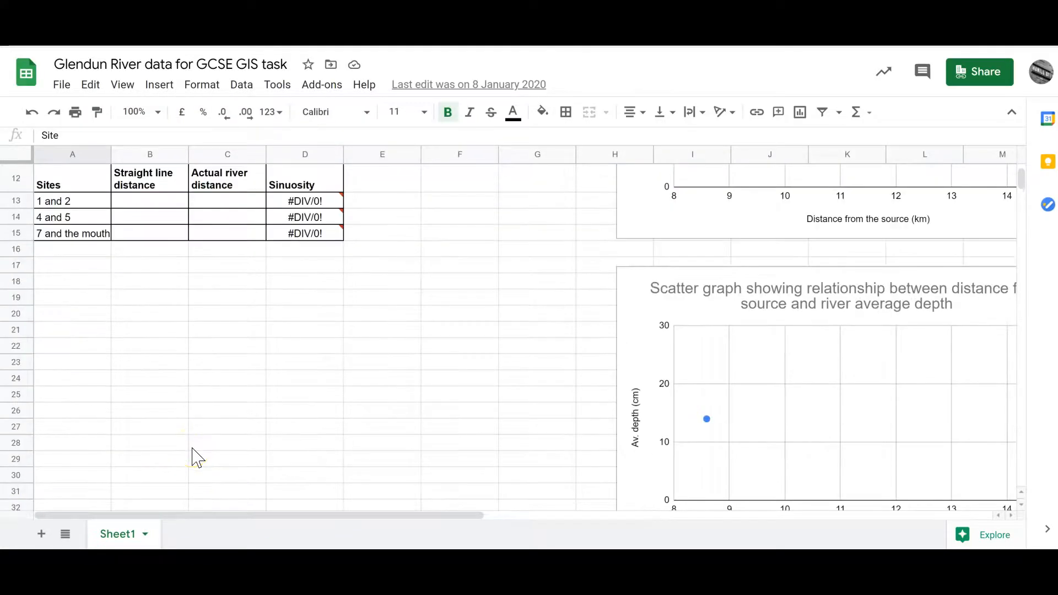
scroll(196, 457, "up", 4)
scroll(38, 402, "down", 2)
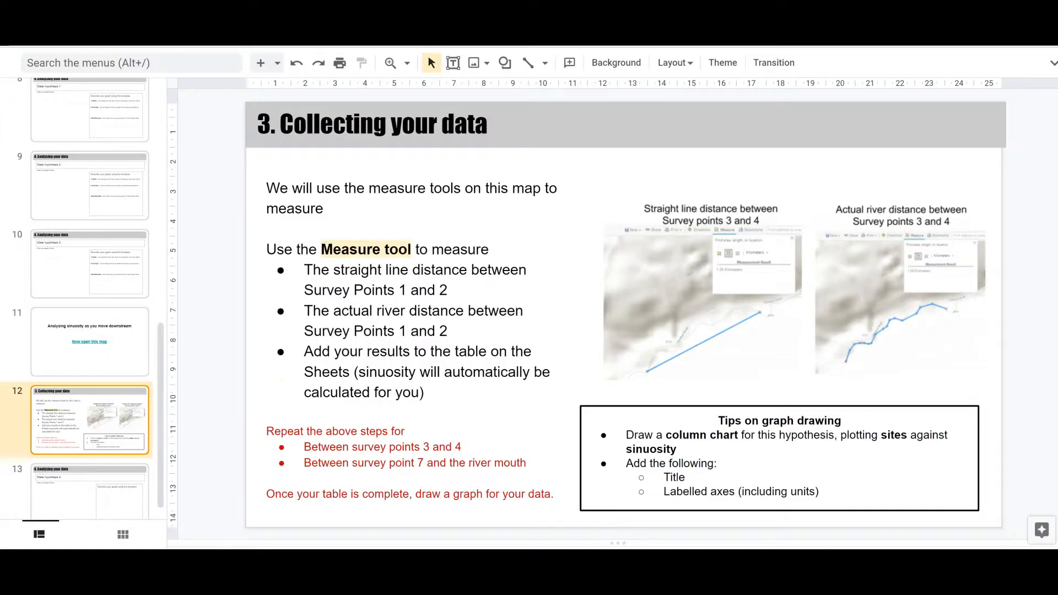
Step: In Google Slides, review the sinuosity data collection slide and open the data analysis slide that follows it
left_click(110, 449)
scroll(110, 450, "down", 1)
left_click(79, 476)
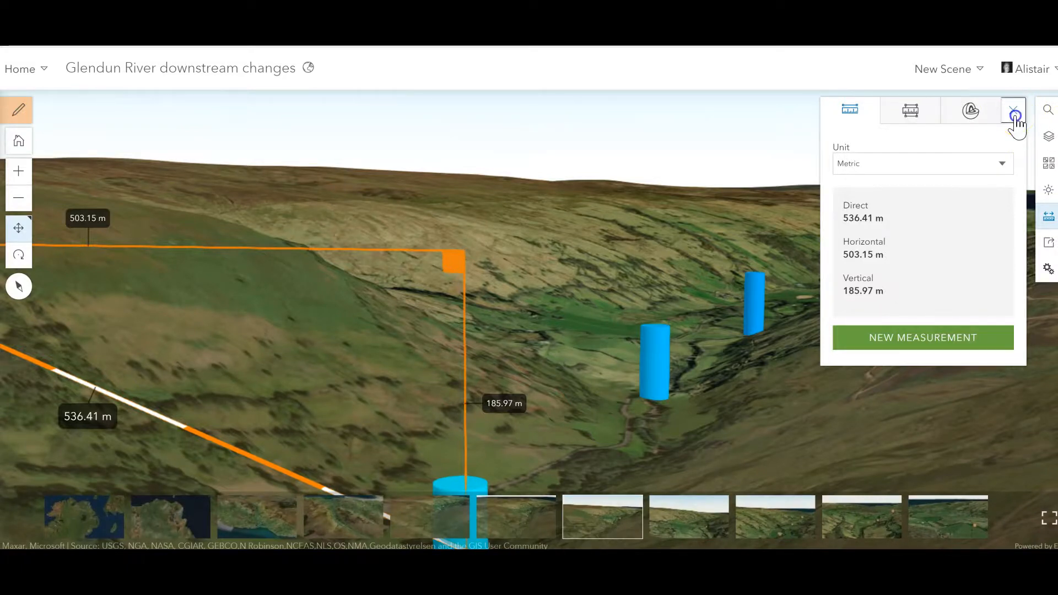
Step: In the Glendun River downstream changes scene, close the measurement and view the valley closely from the Looking upstream from the mouth slide
left_click(1016, 112)
left_click(258, 517)
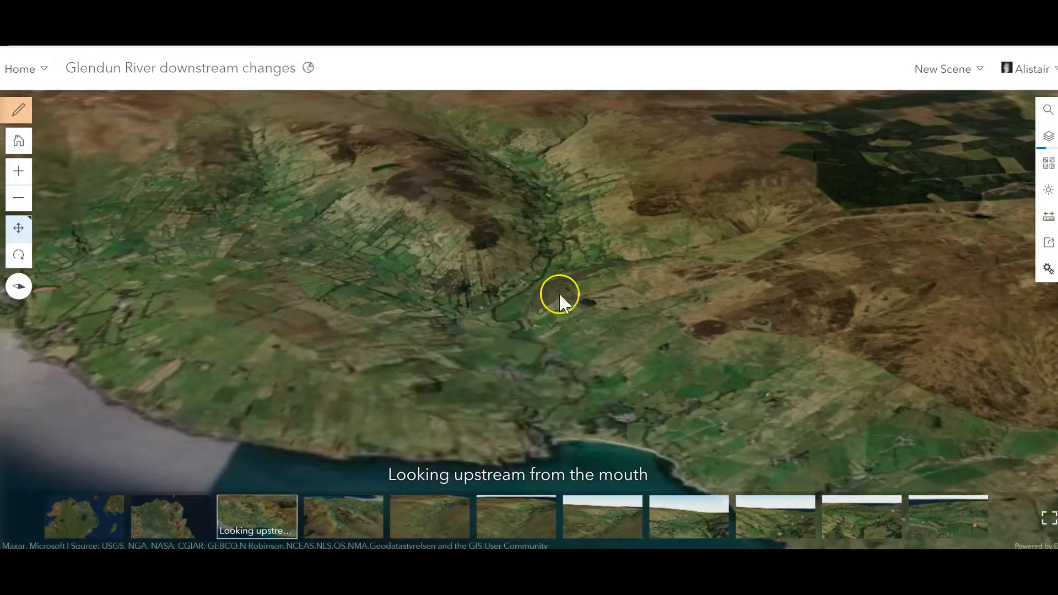
scroll(580, 313, "up", 2)
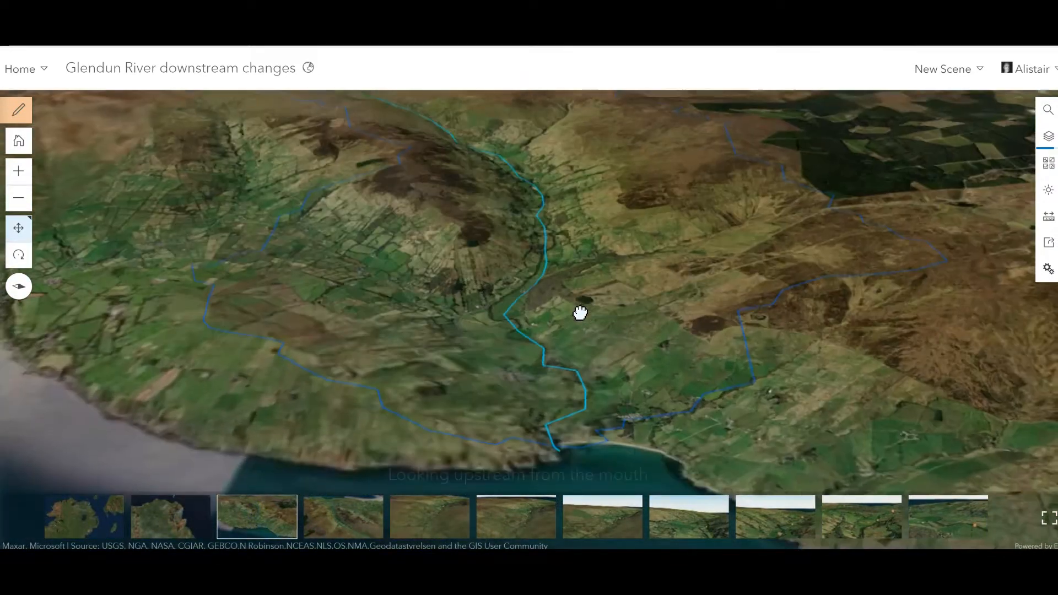
scroll(552, 335, "up", 2)
scroll(494, 338, "up", 2)
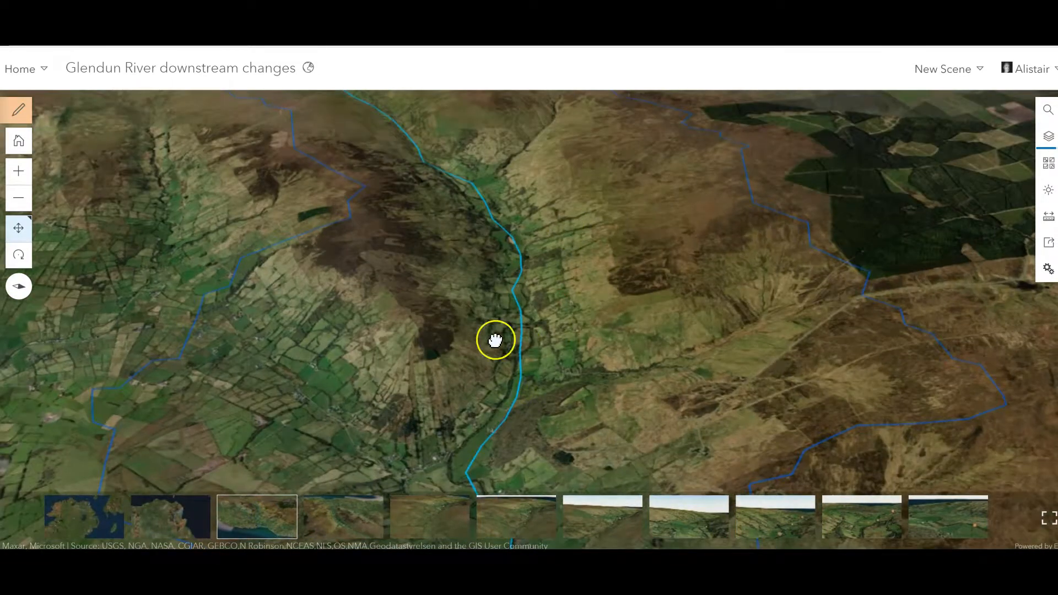
scroll(489, 297, "up", 2)
Step: Examine the river's course and the surrounding drainage basin boundary from above and from several oblique angles towards the coast
mouse_move(489, 297)
right_mouse_down()
mouse_move(524, 309)
mouse_move(670, 291)
right_mouse_up()
mouse_move(247, 212)
left_mouse_down()
mouse_move(333, 271)
mouse_move(456, 243)
mouse_move(465, 226)
mouse_move(496, 229)
mouse_move(536, 302)
left_mouse_up()
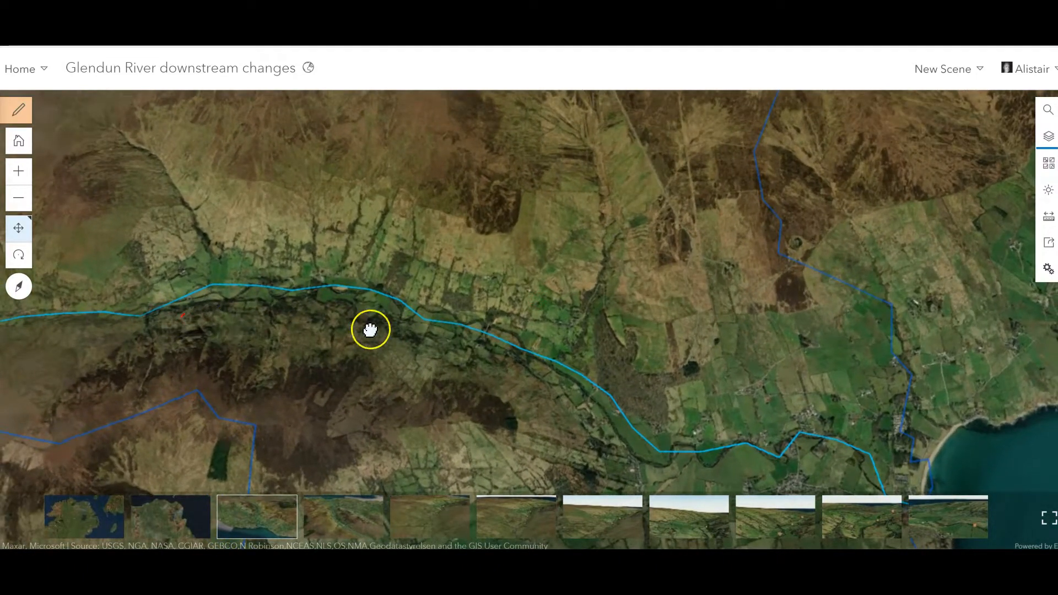
right_click_drag(371, 330, 417, 330)
right_click_drag(377, 424, 375, 301)
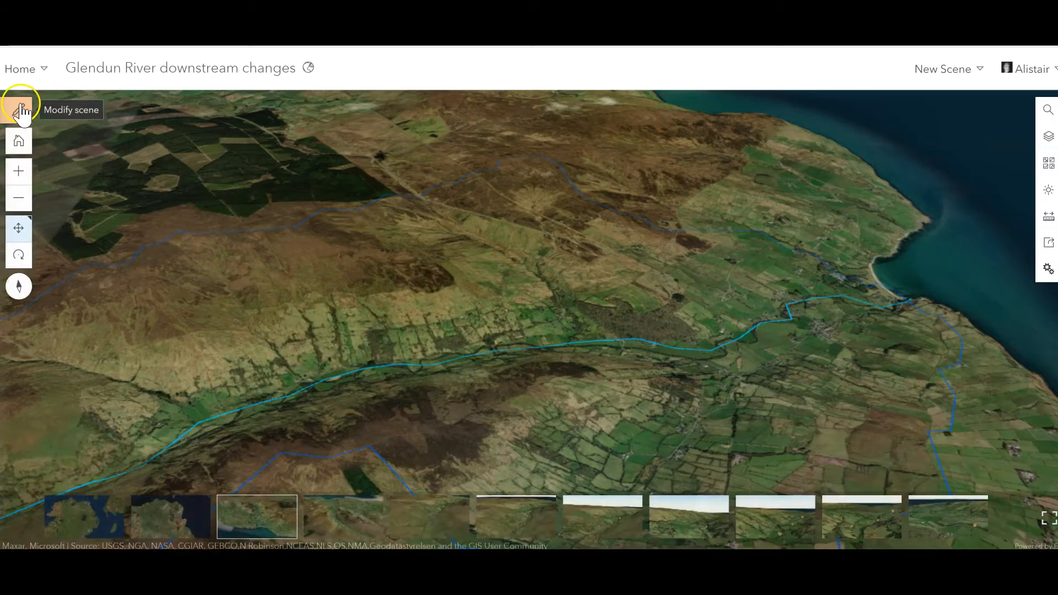
right_click_drag(468, 415, 653, 389)
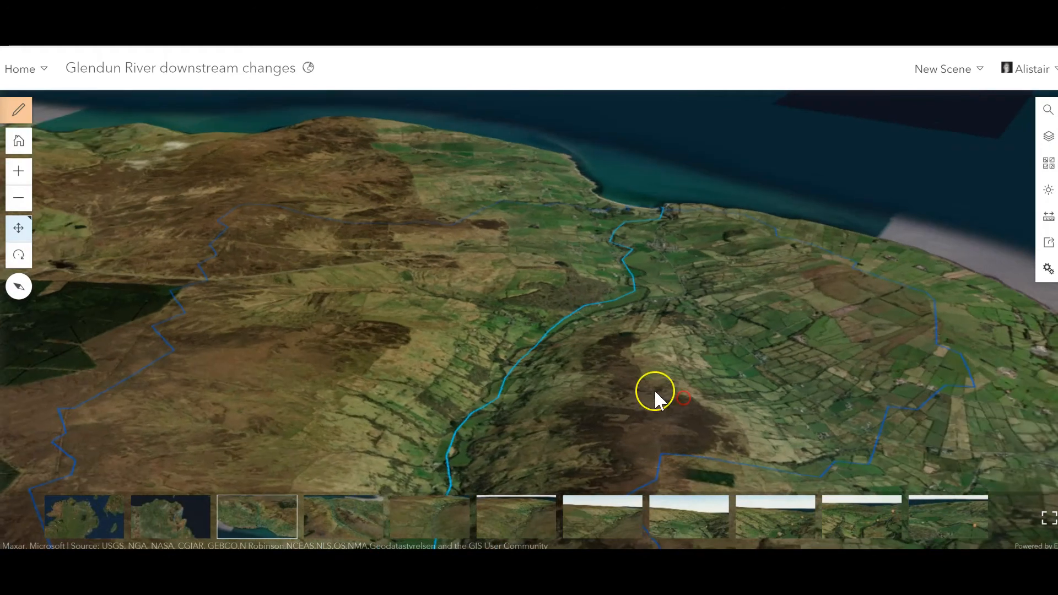